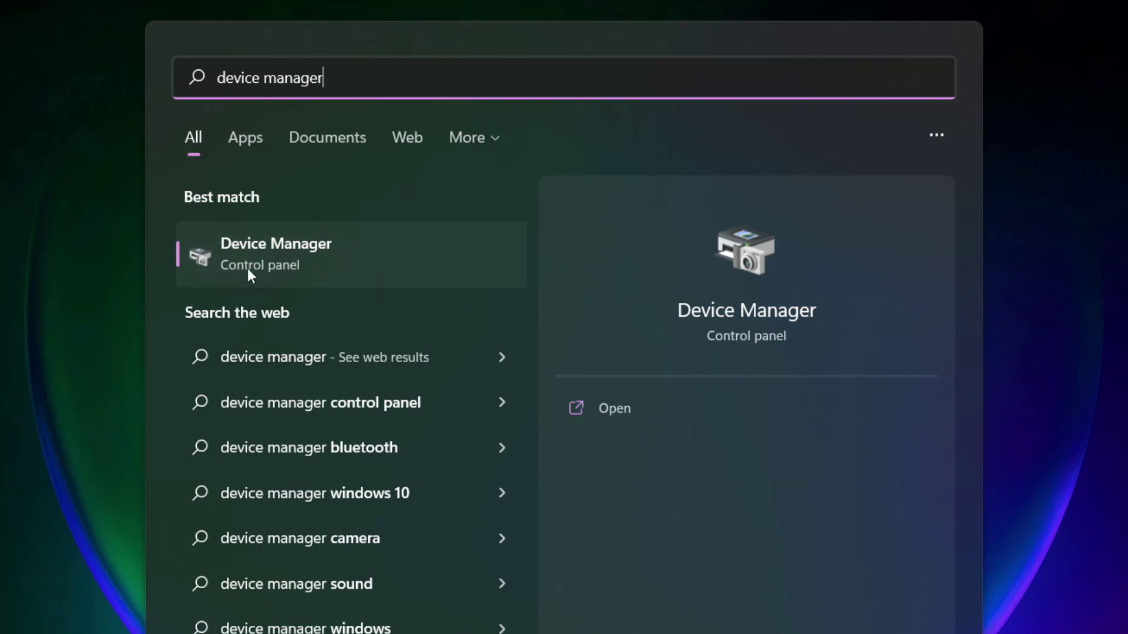
- Open Device Manager in a maximized window and expand the Display adaptors category
left_click(414, 259)
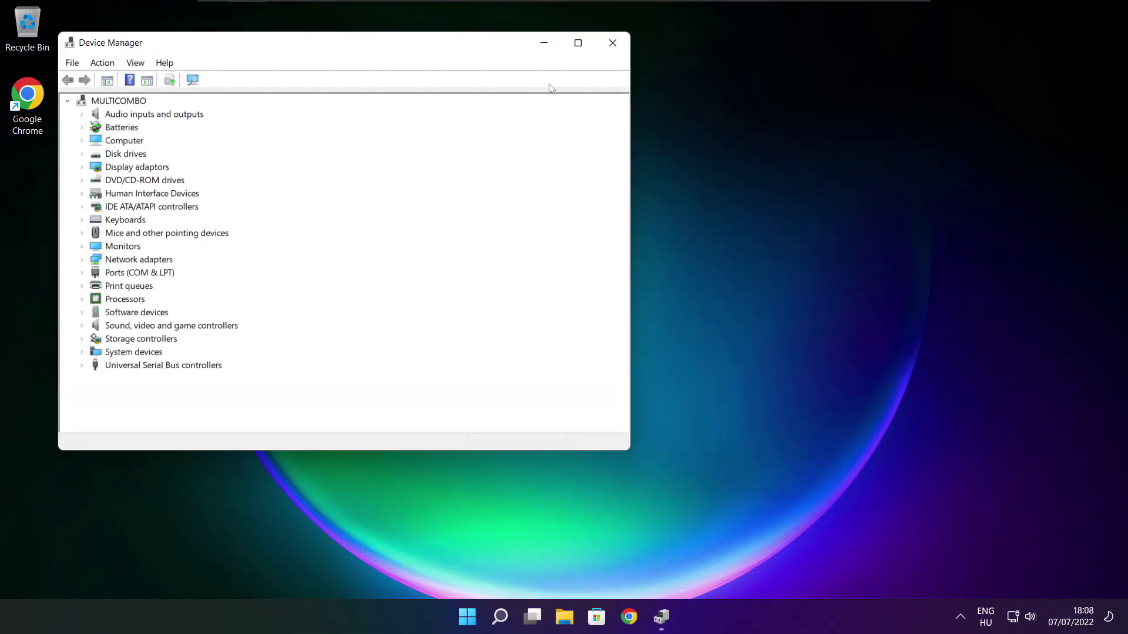
left_click(578, 43)
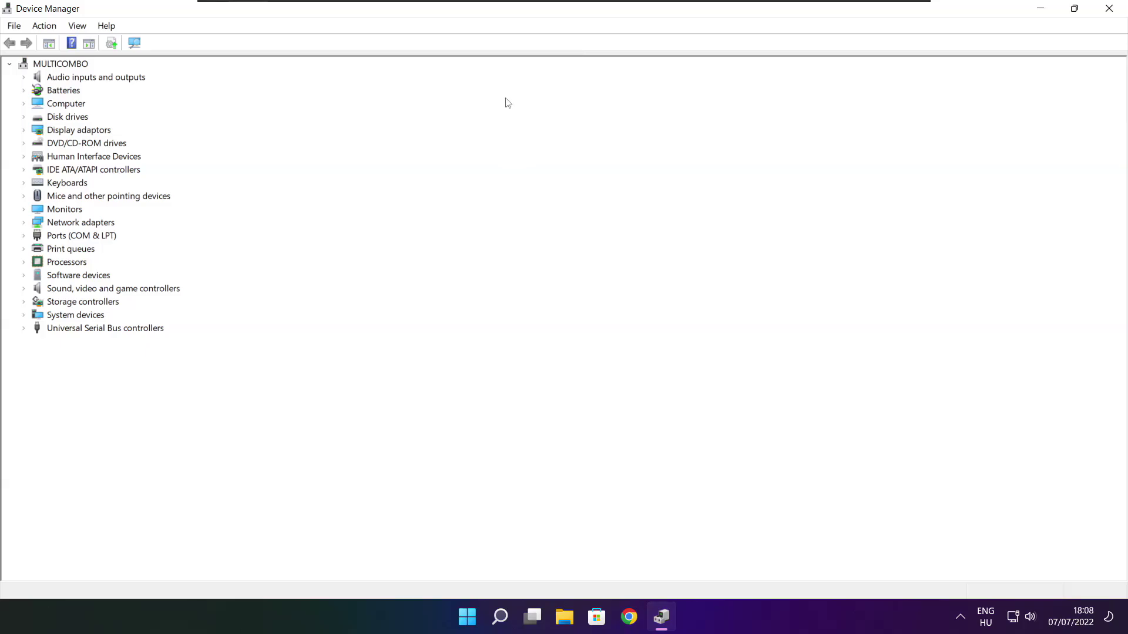
left_click(88, 131)
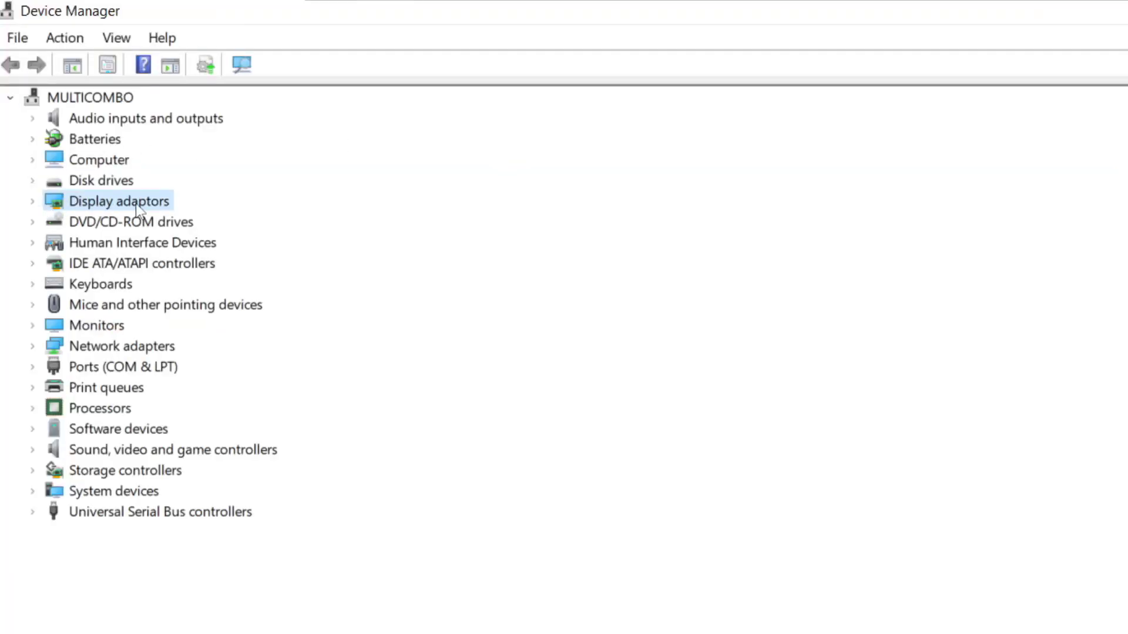
left_click(32, 201)
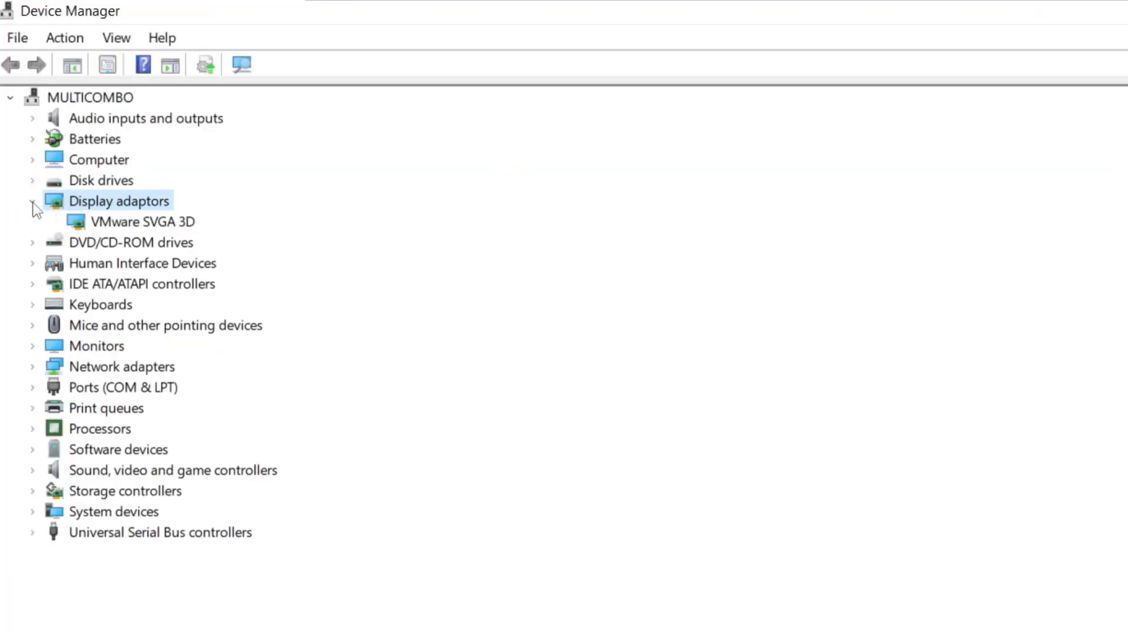
- Run an automatic driver update for the VMware SVGA 3D display adaptor and close the update wizard
left_click(88, 221)
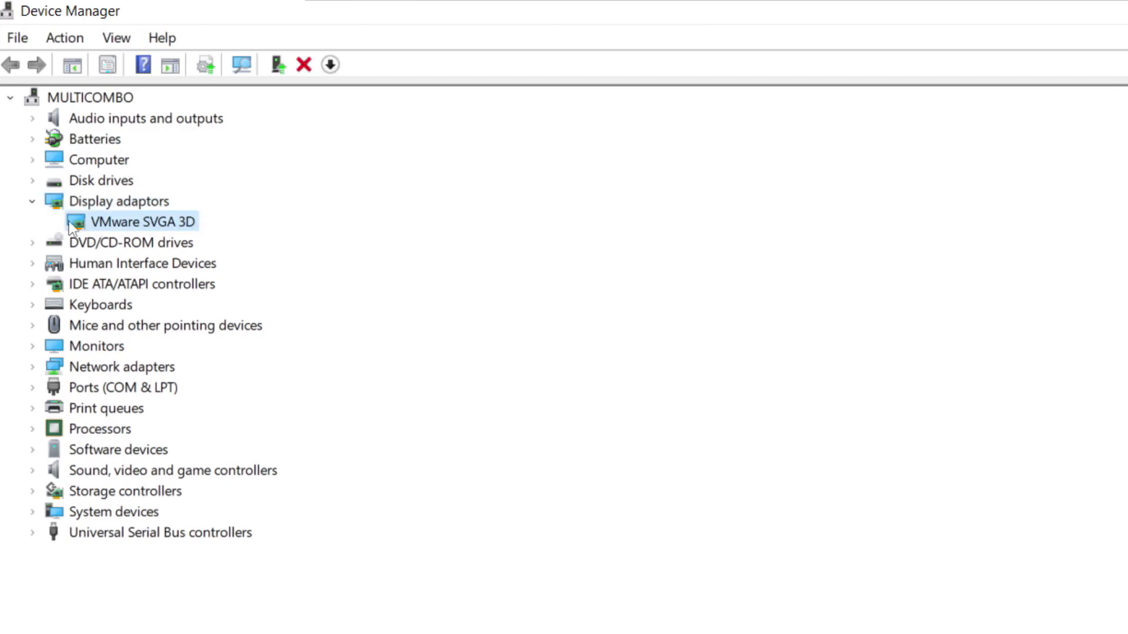
right_click(122, 225)
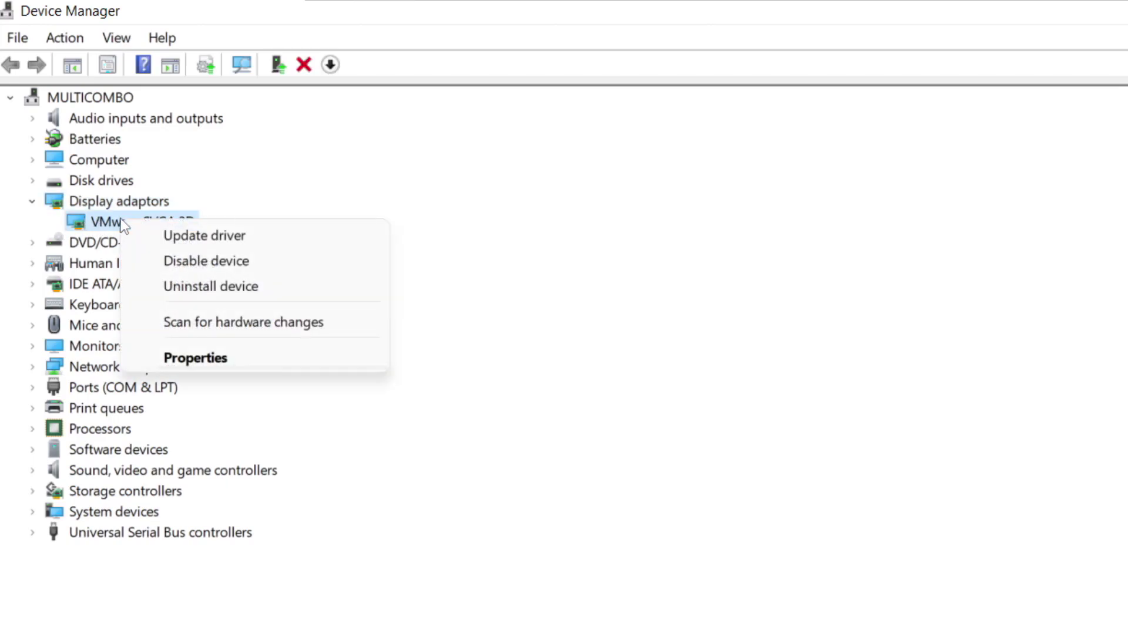
left_click(251, 237)
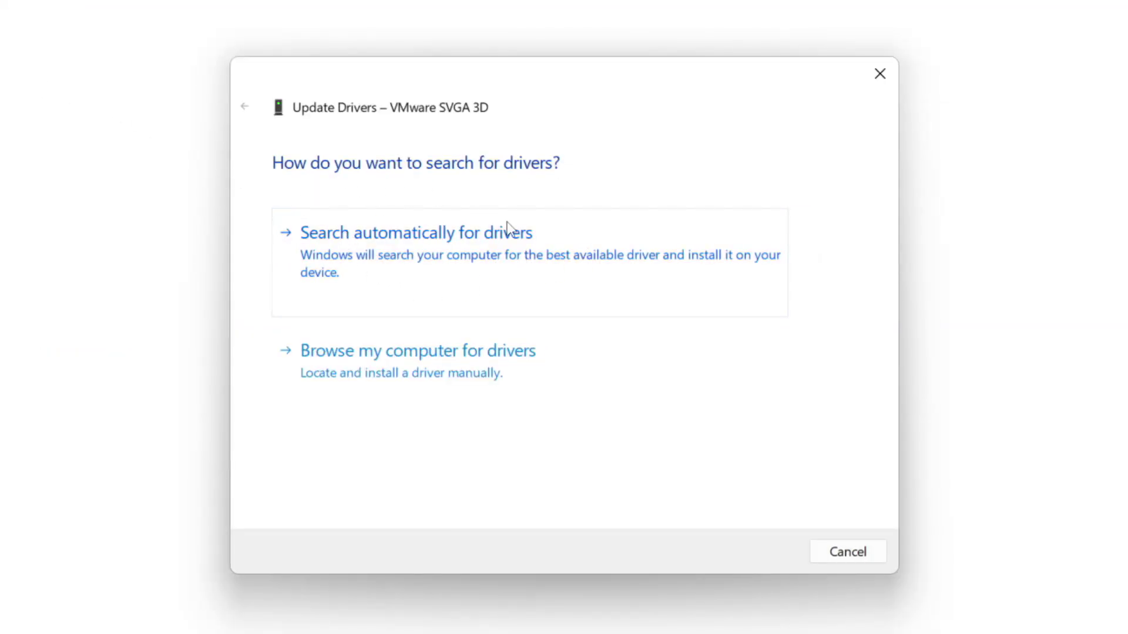
left_click(497, 264)
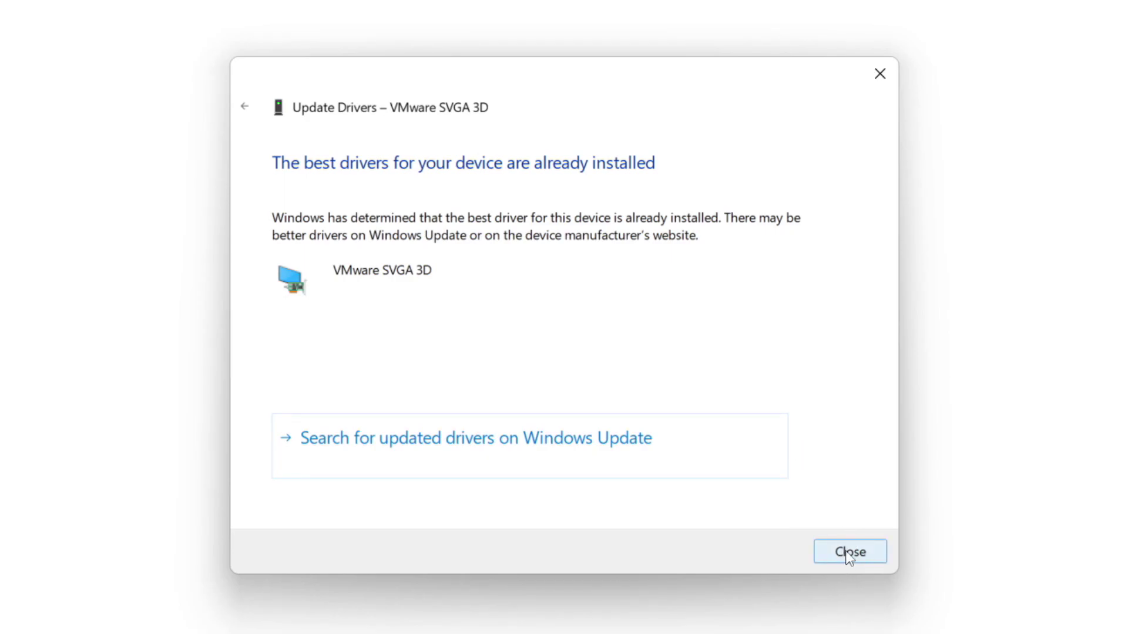
left_click(849, 553)
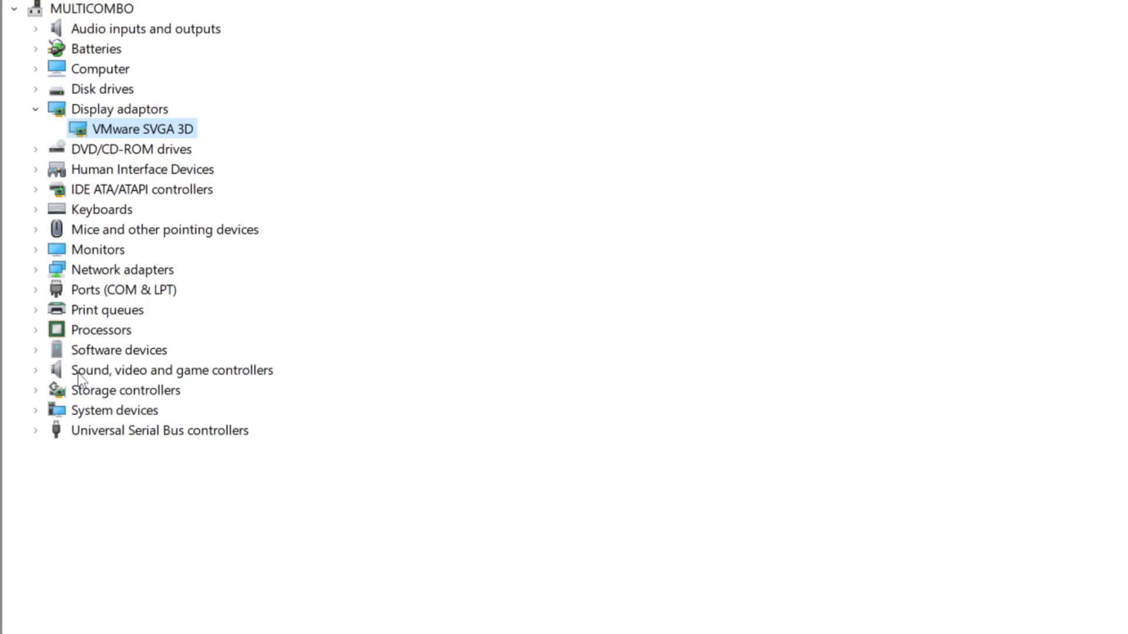
- Run an automatic driver update for the High Definition Audio Device under Sound, video and game controllers, and close Device Manager
left_click(78, 374)
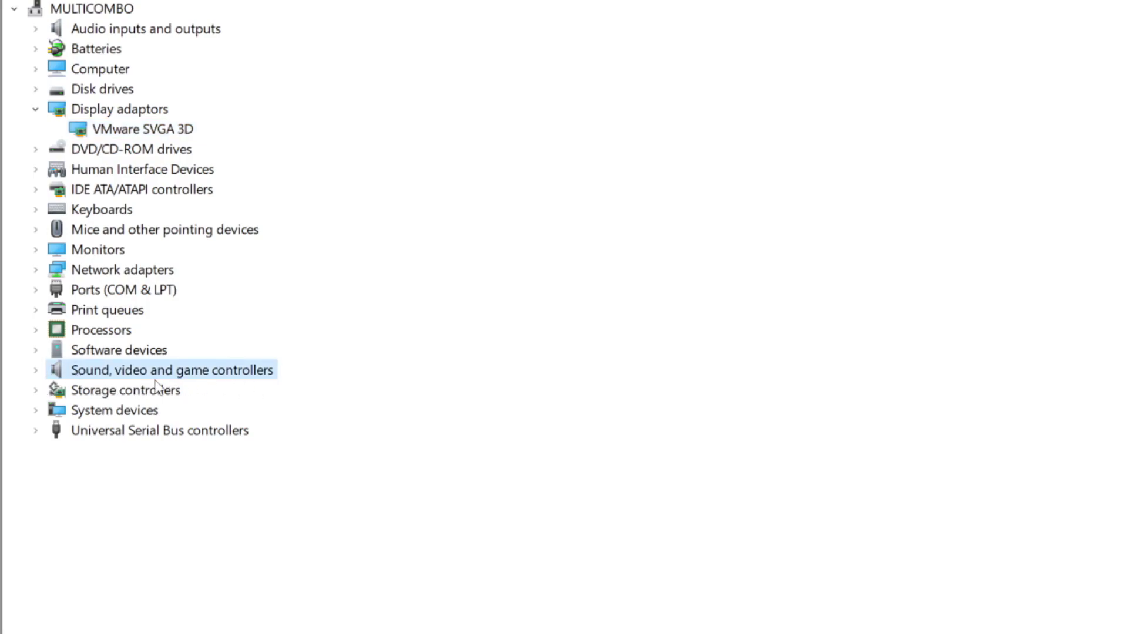
left_click(36, 370)
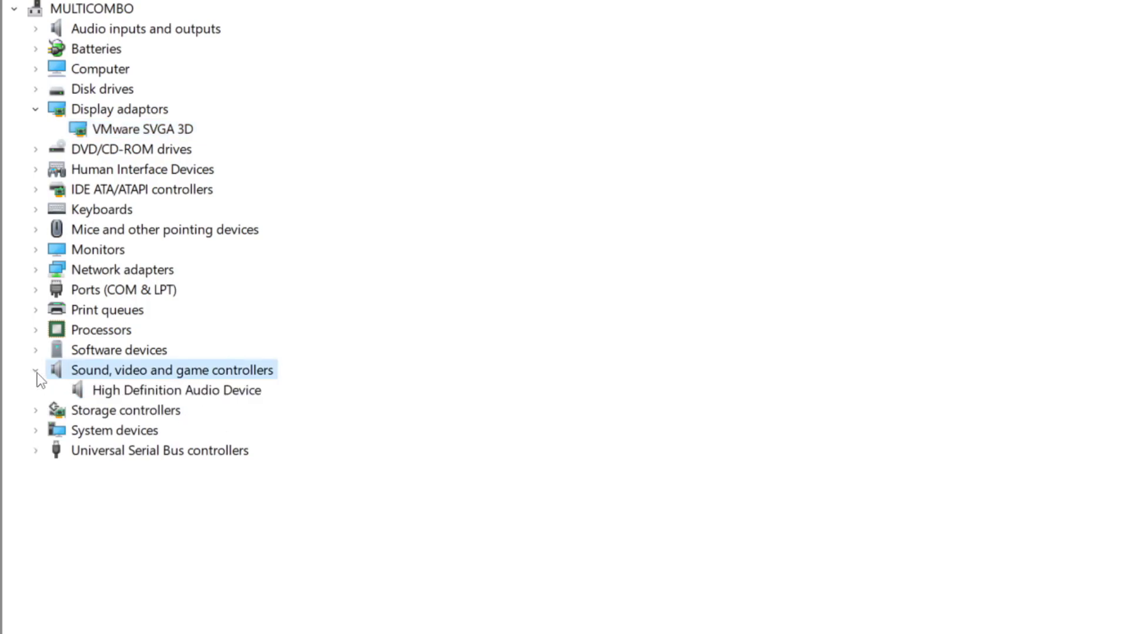
left_click(163, 397)
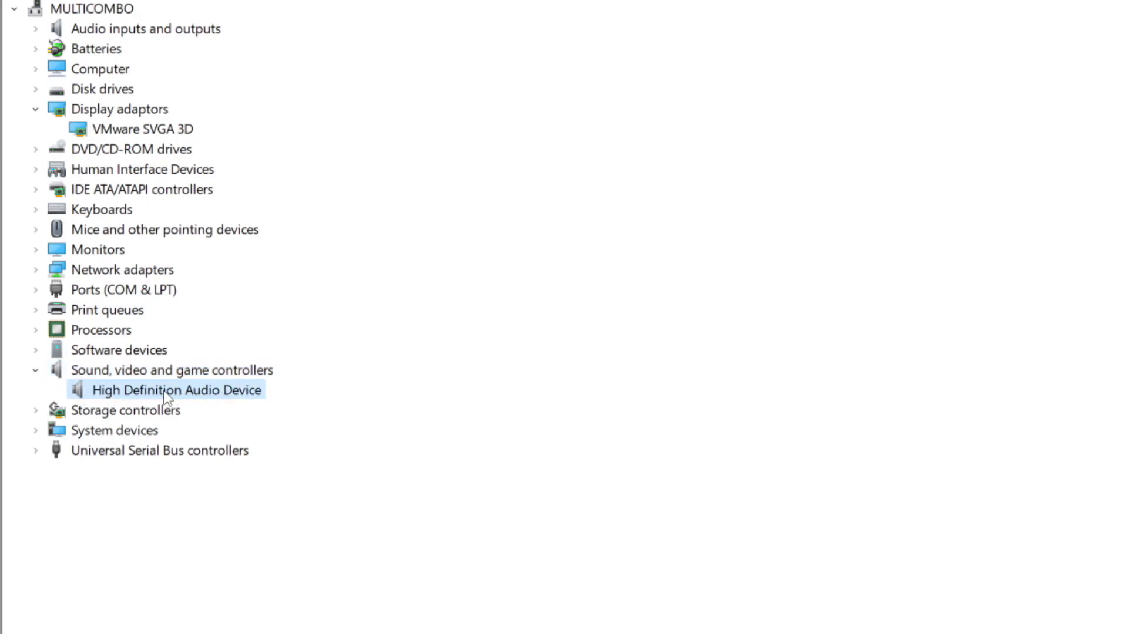
right_click(164, 392)
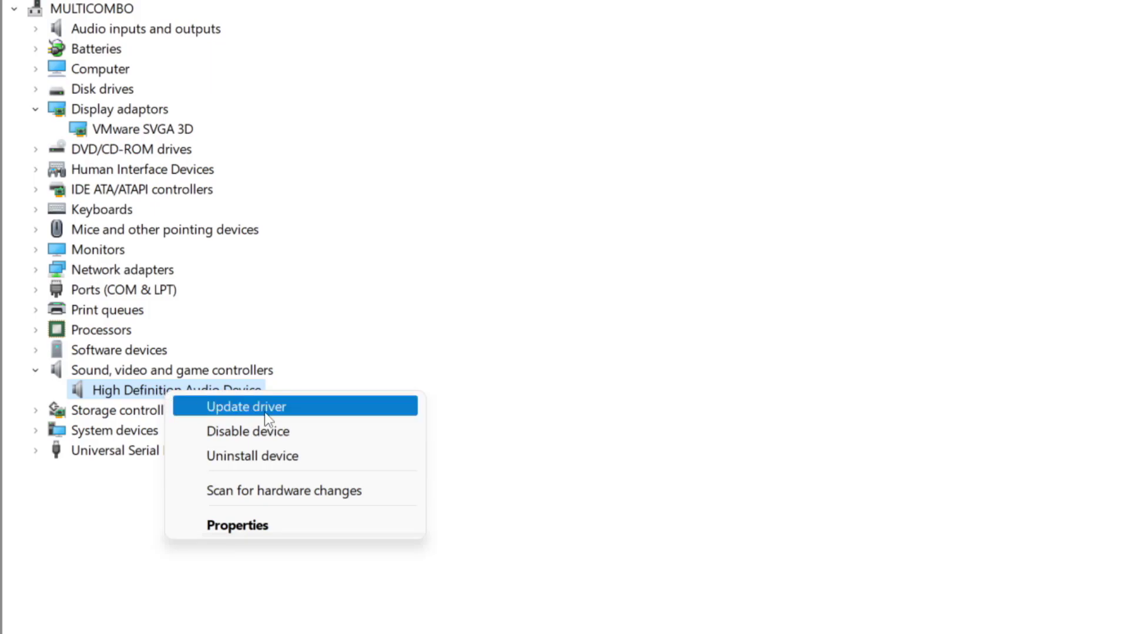
left_click(335, 414)
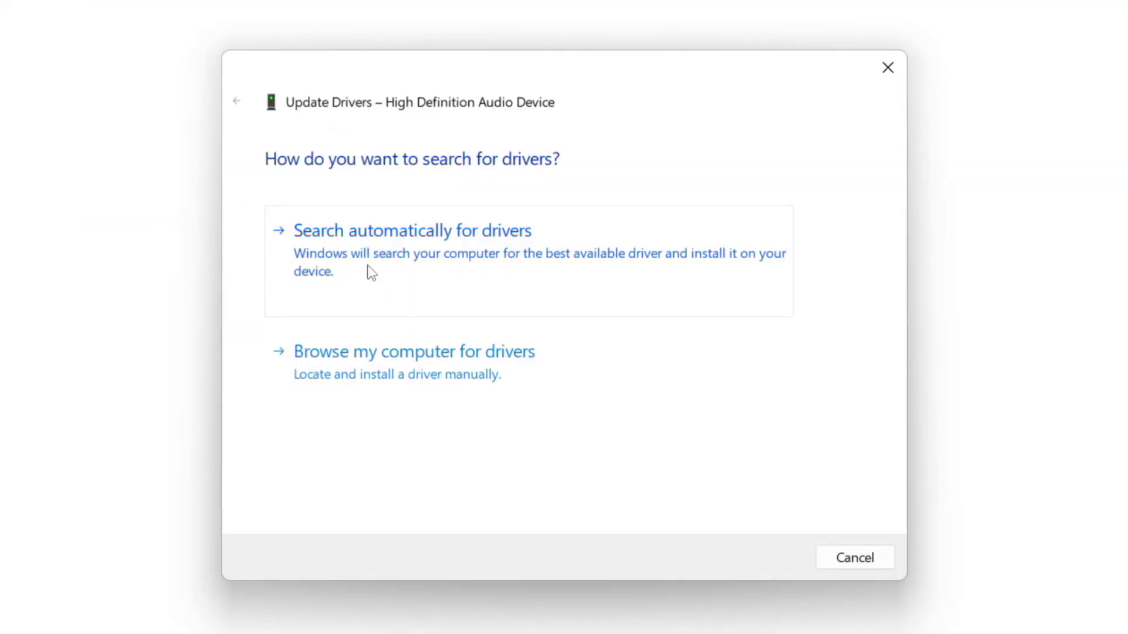
left_click(451, 260)
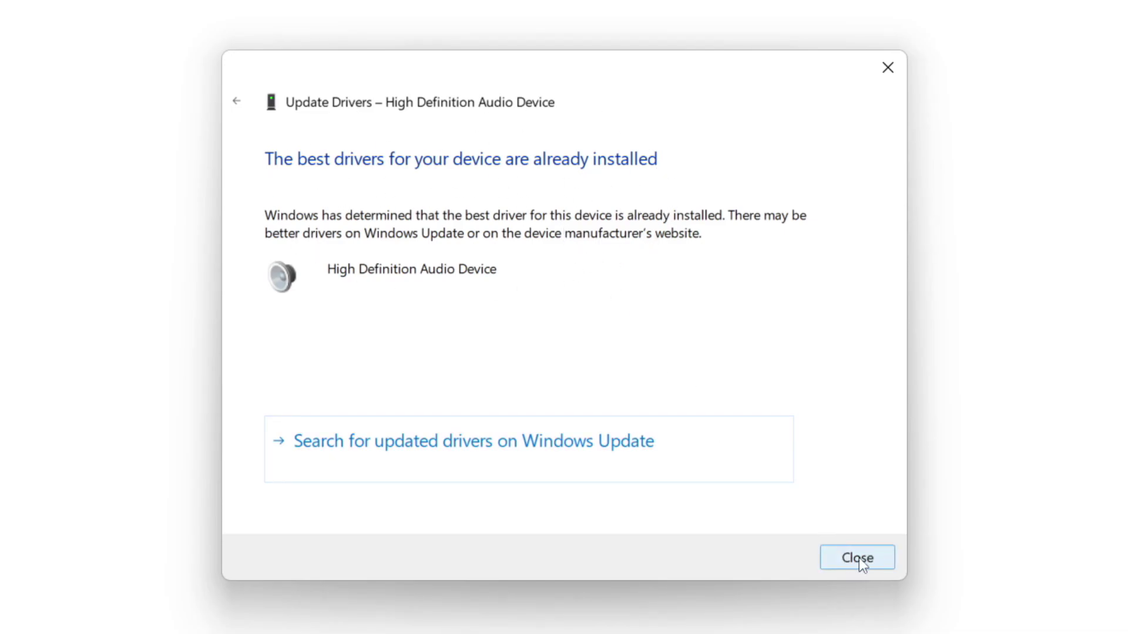
left_click(859, 558)
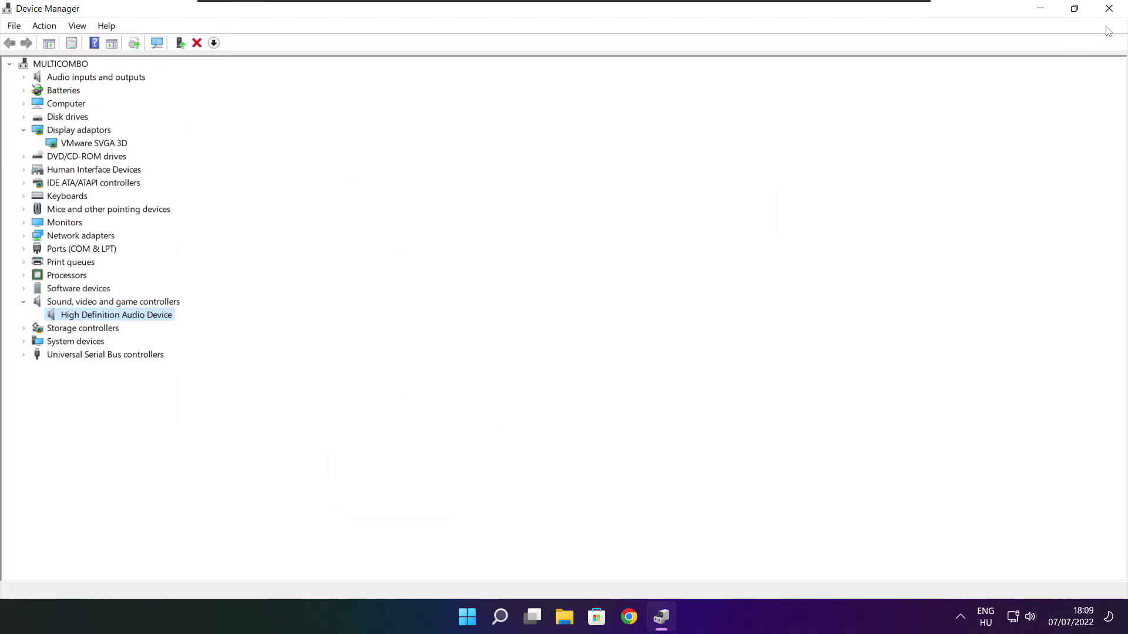
left_click(1110, 9)
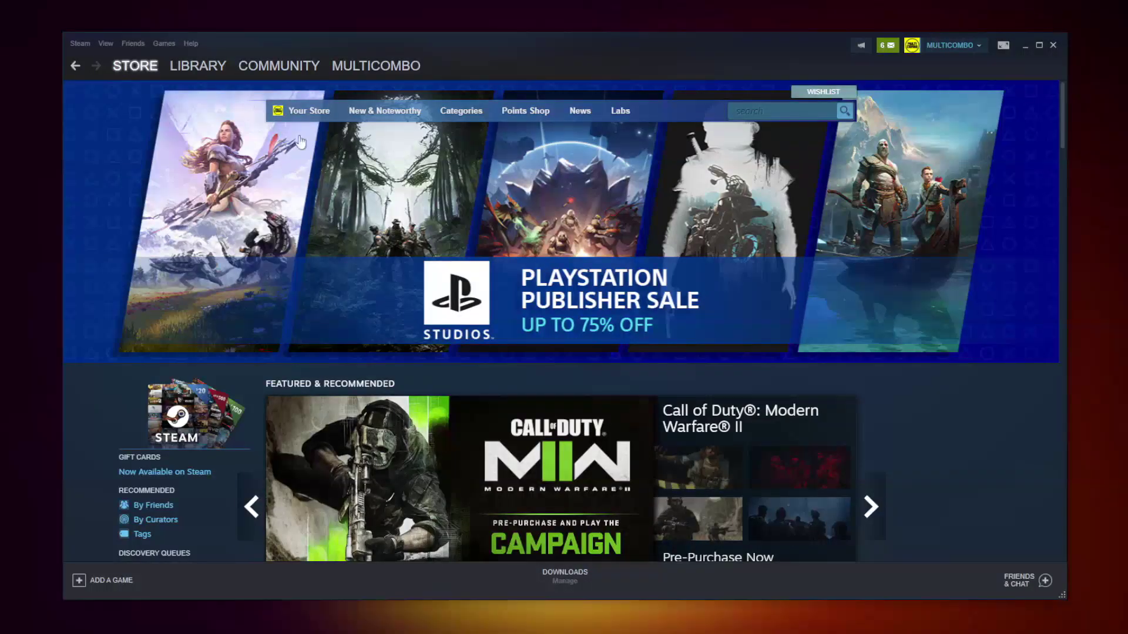
- In the Steam library, verify the integrity of the local files of the favourite labelled NOT WORKING GAME
mouse_move(183, 73)
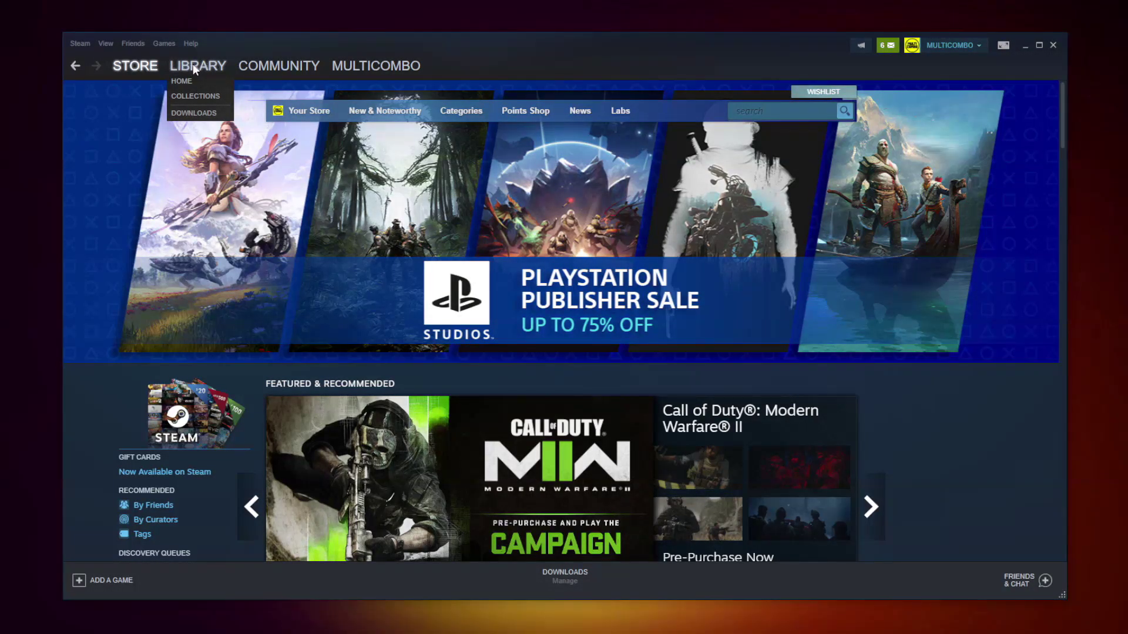
left_click(194, 67)
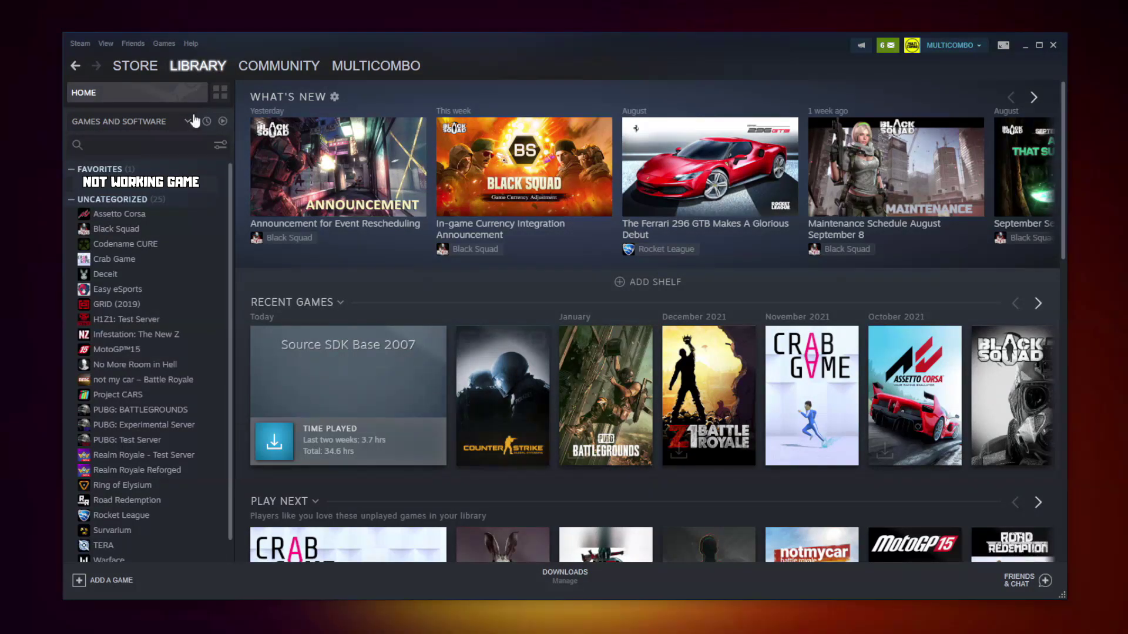
right_click(221, 187)
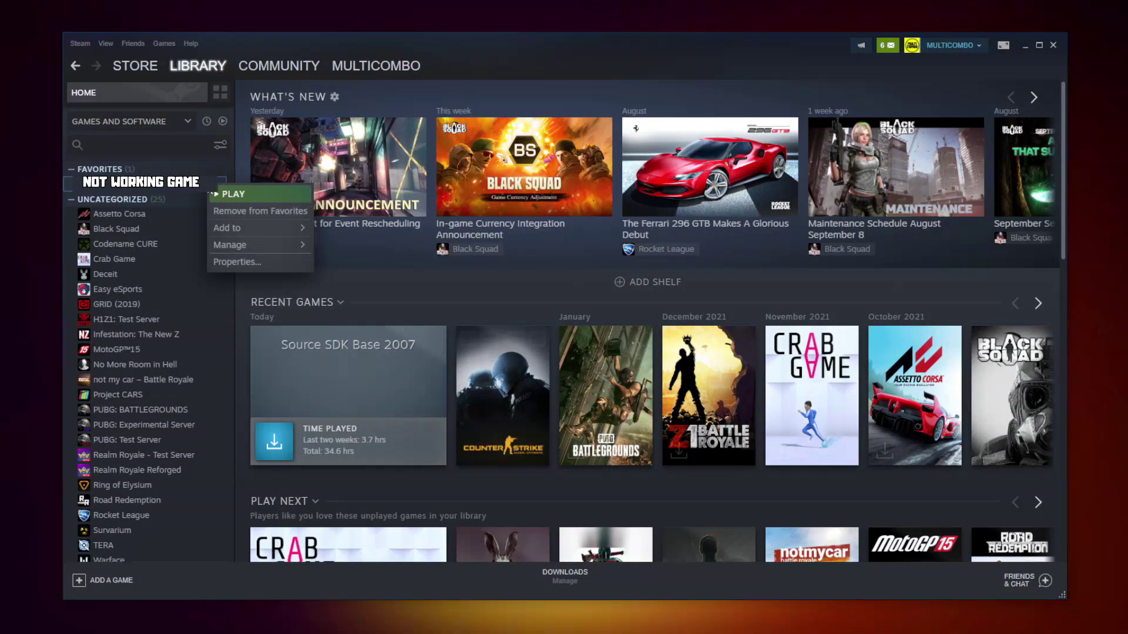
left_click(251, 261)
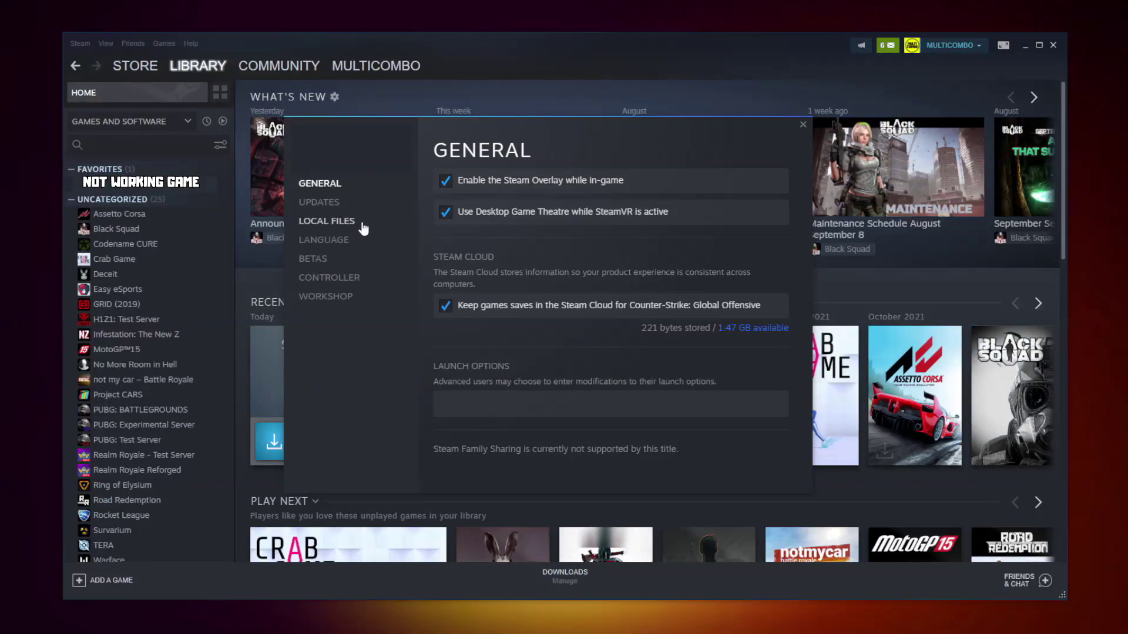
left_click(331, 226)
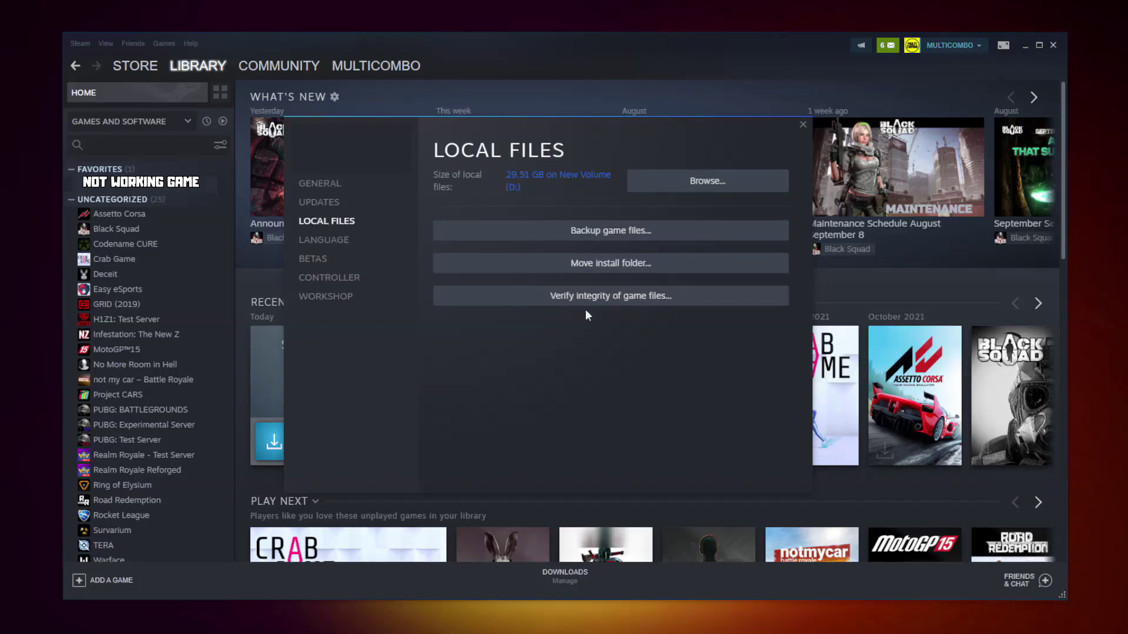
left_click(616, 298)
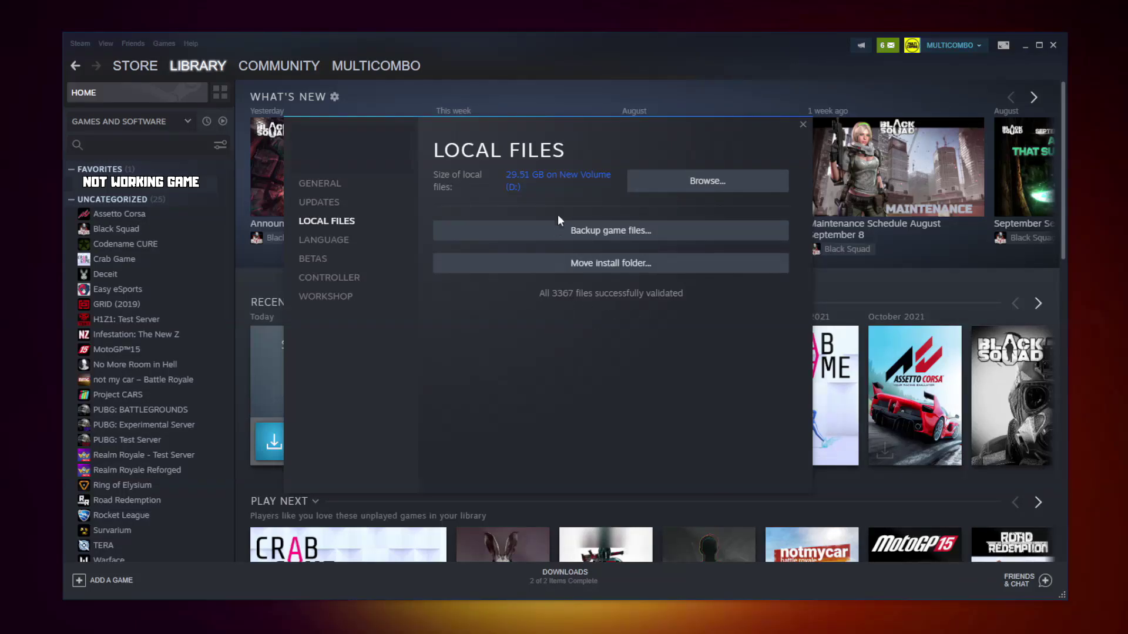
- Browse to the game's install folder and open the Compatibility properties of its application file
left_click(716, 193)
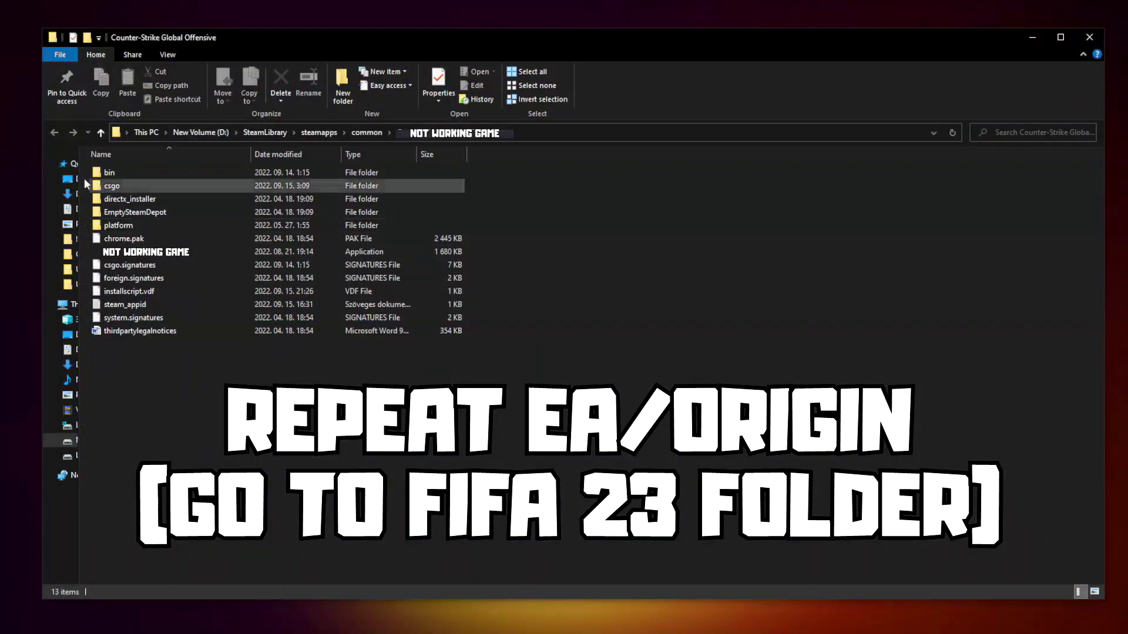
left_click(177, 256)
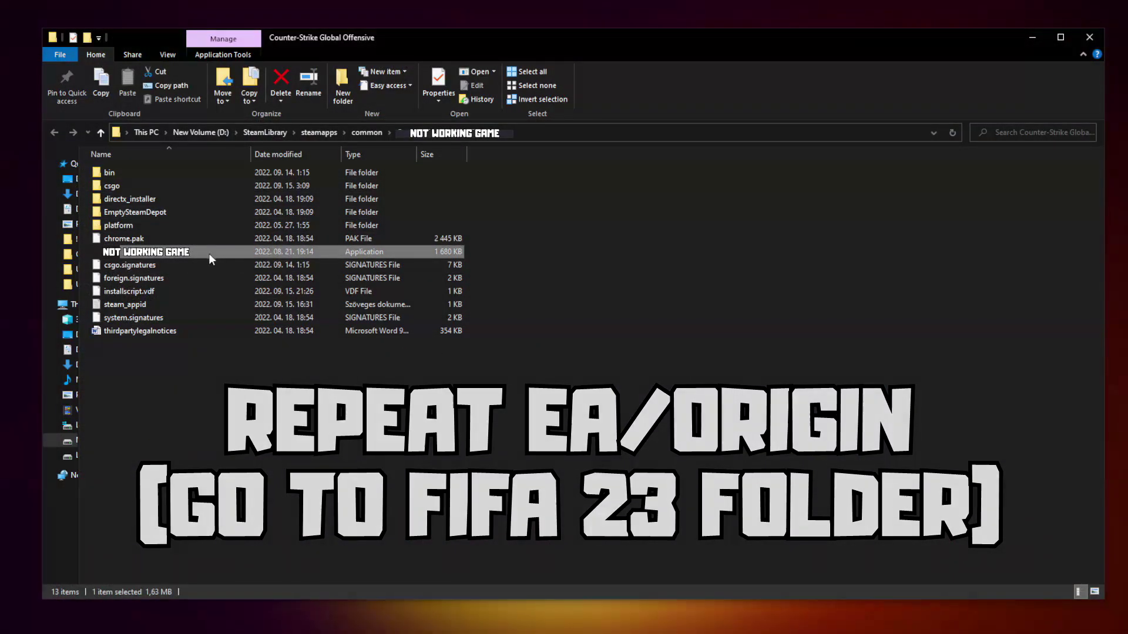
right_click(225, 252)
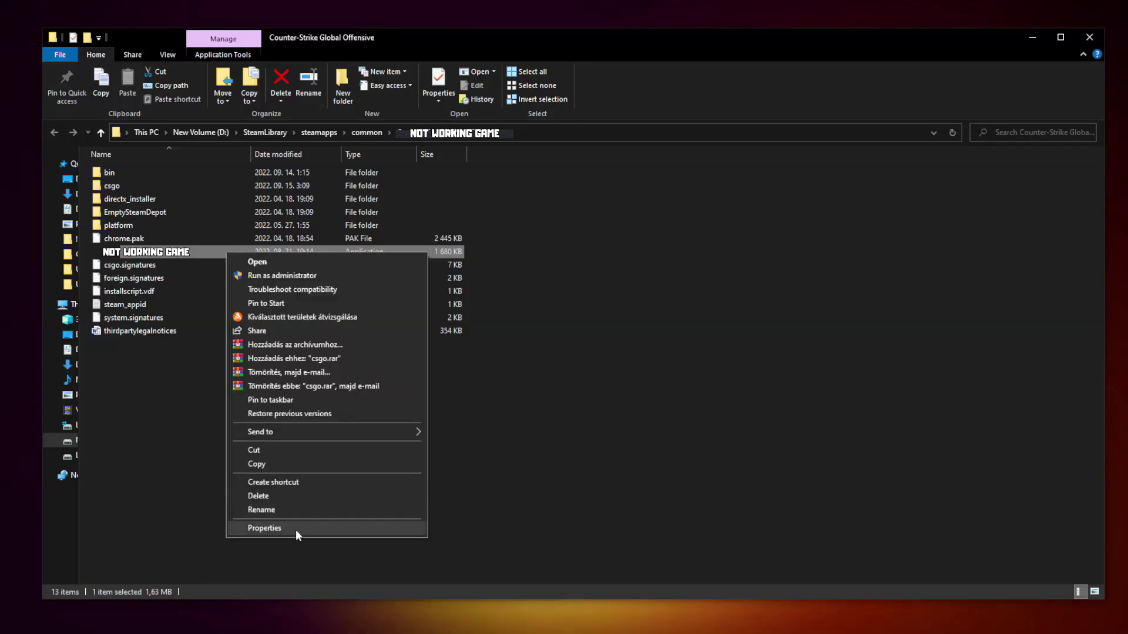
left_click(327, 530)
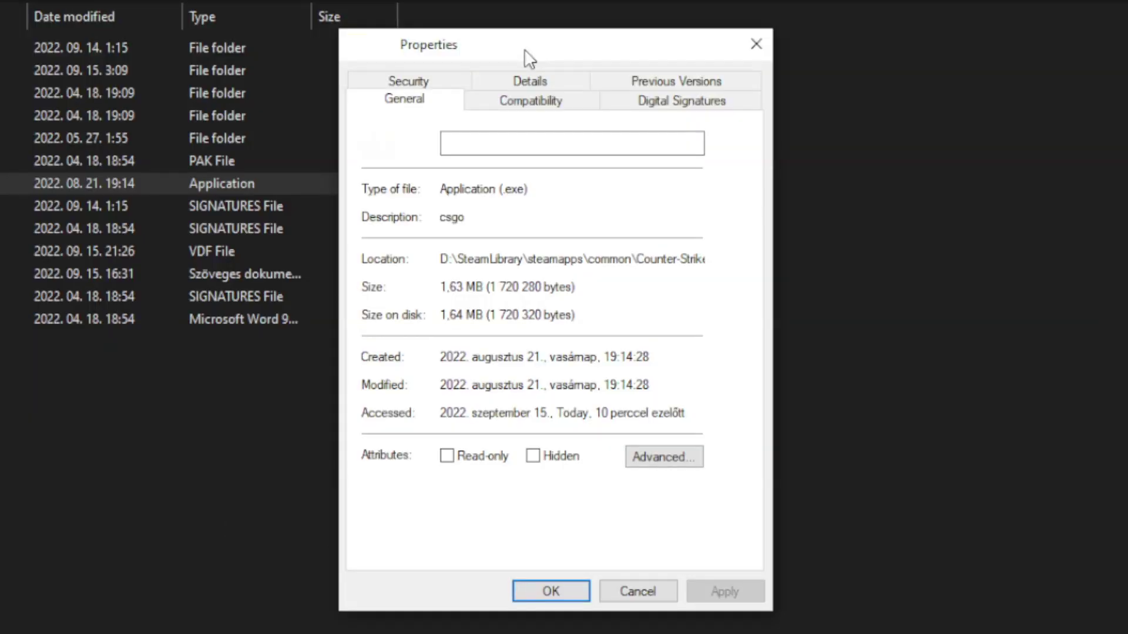
left_click(546, 110)
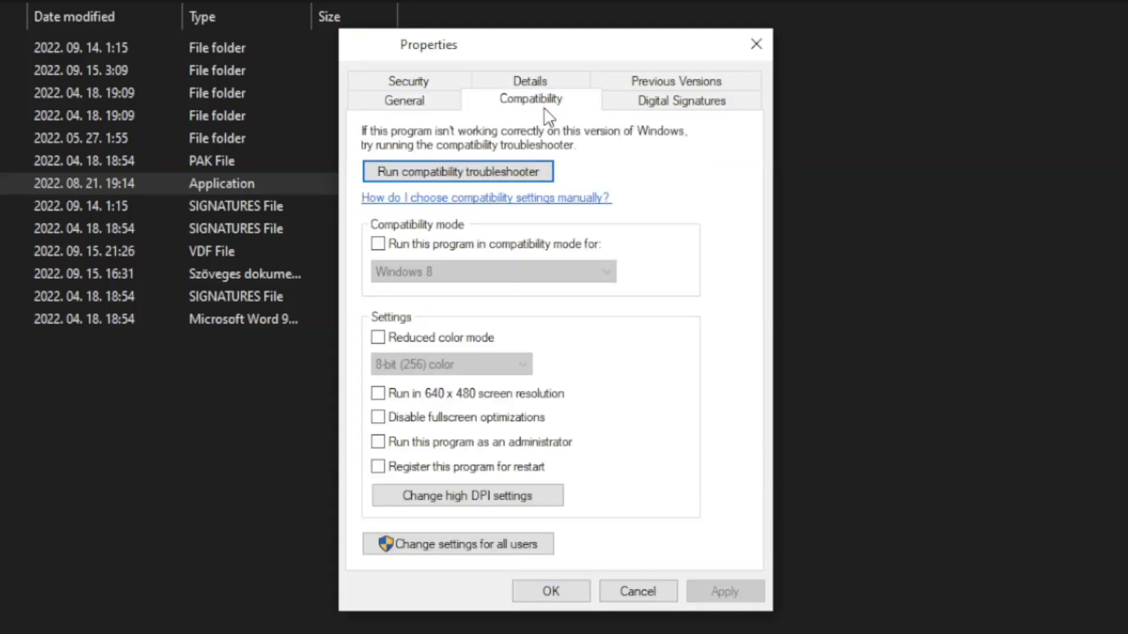
- Set the game's application to run in Windows 8 compatibility mode as an administrator with fullscreen optimizations disabled, and apply the changes
left_click(388, 247)
left_click(436, 266)
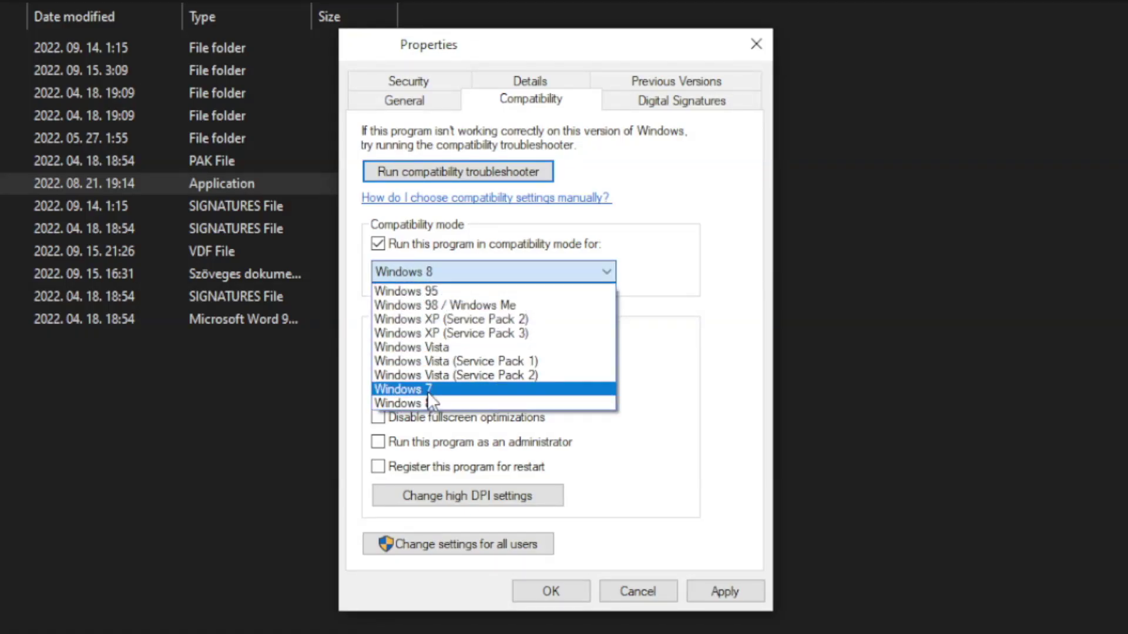
left_click(436, 404)
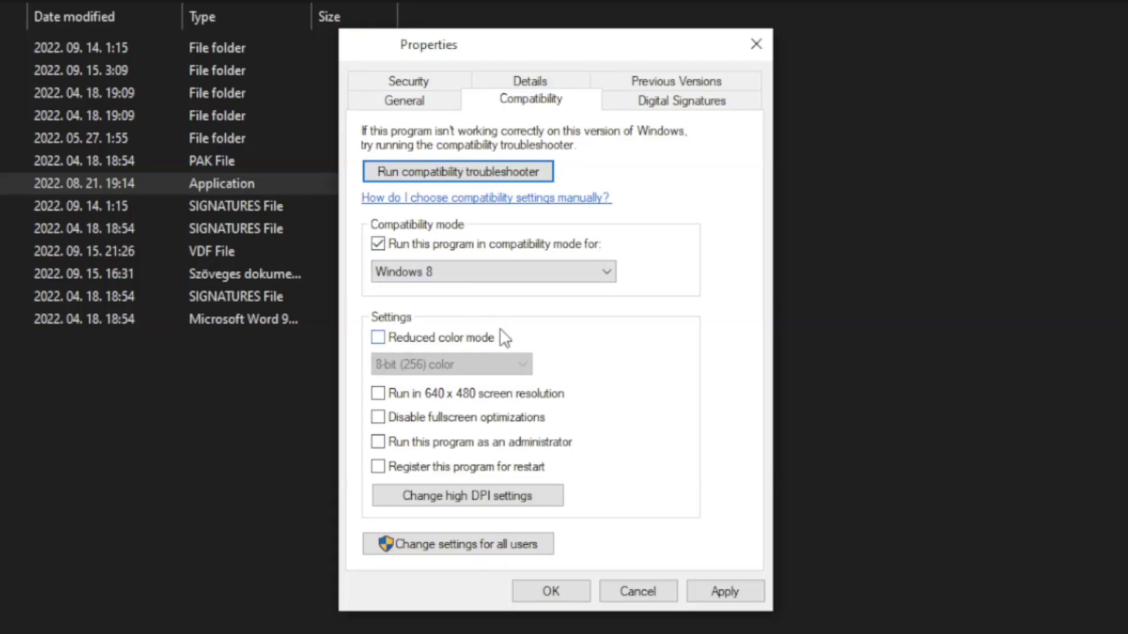
left_click(458, 423)
left_click(540, 443)
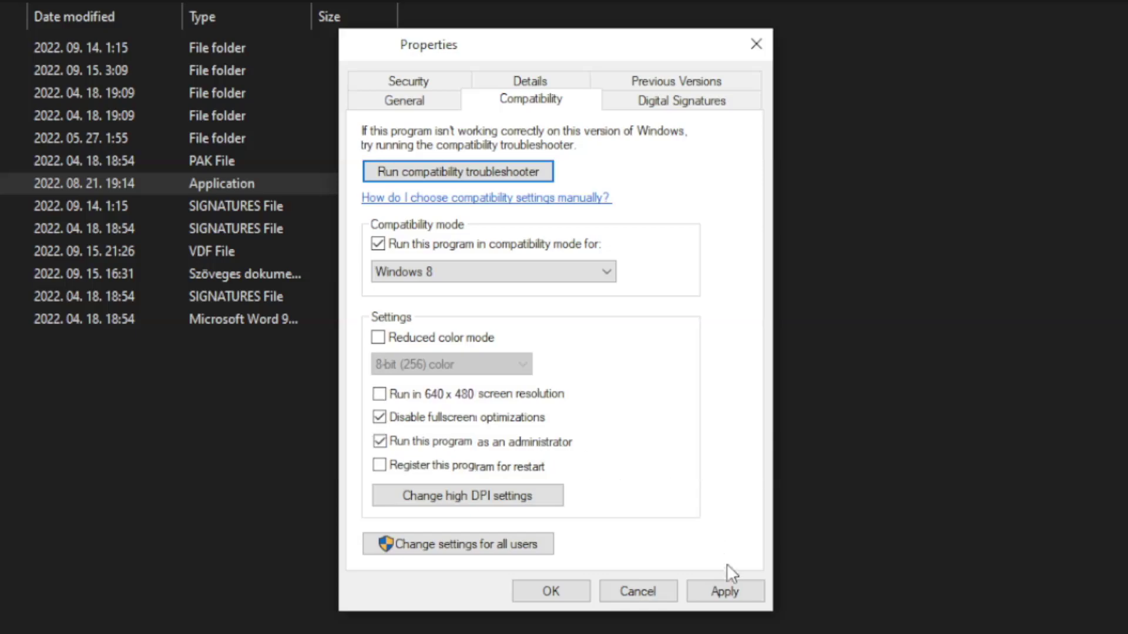
left_click(728, 593)
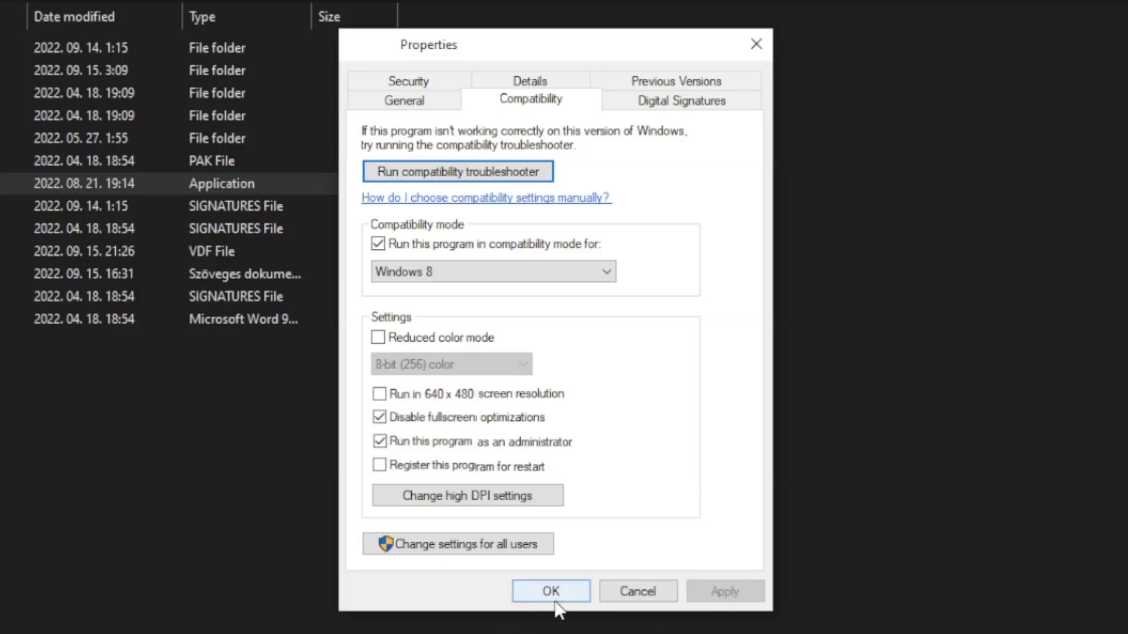
left_click(549, 593)
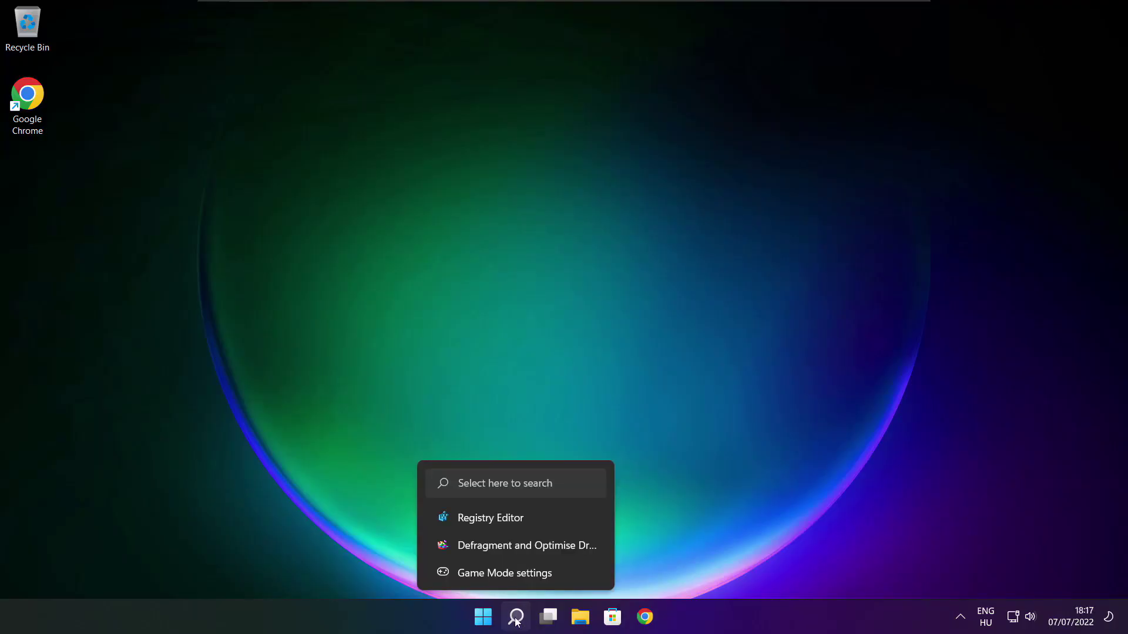
- Open the Windows Update settings, check for updates, and close Settings
left_click(514, 615)
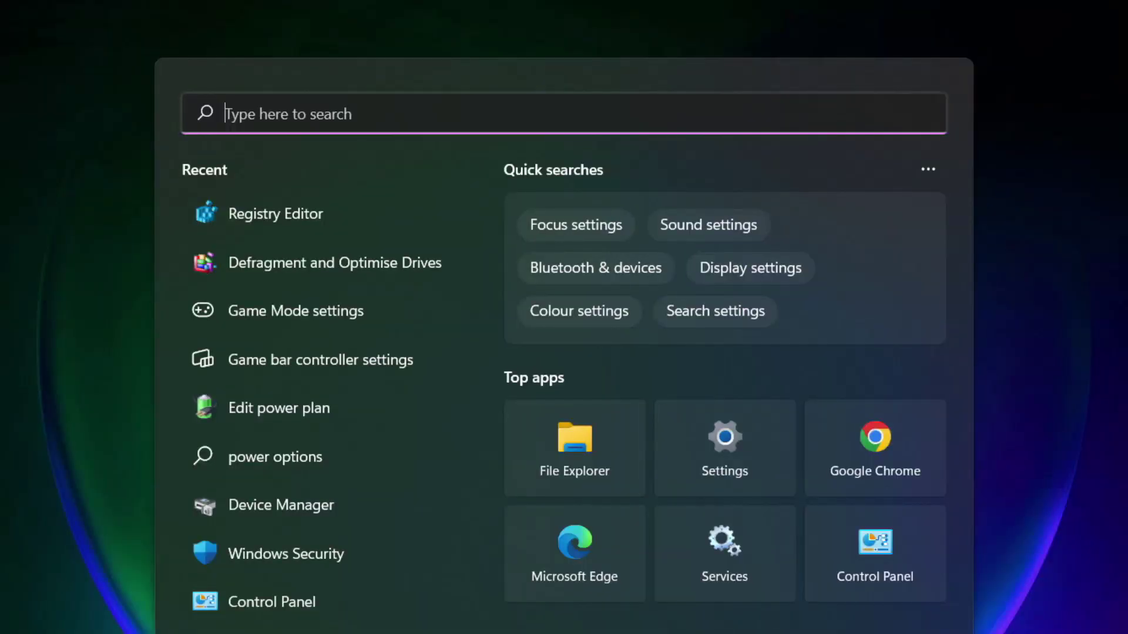
type("updates")
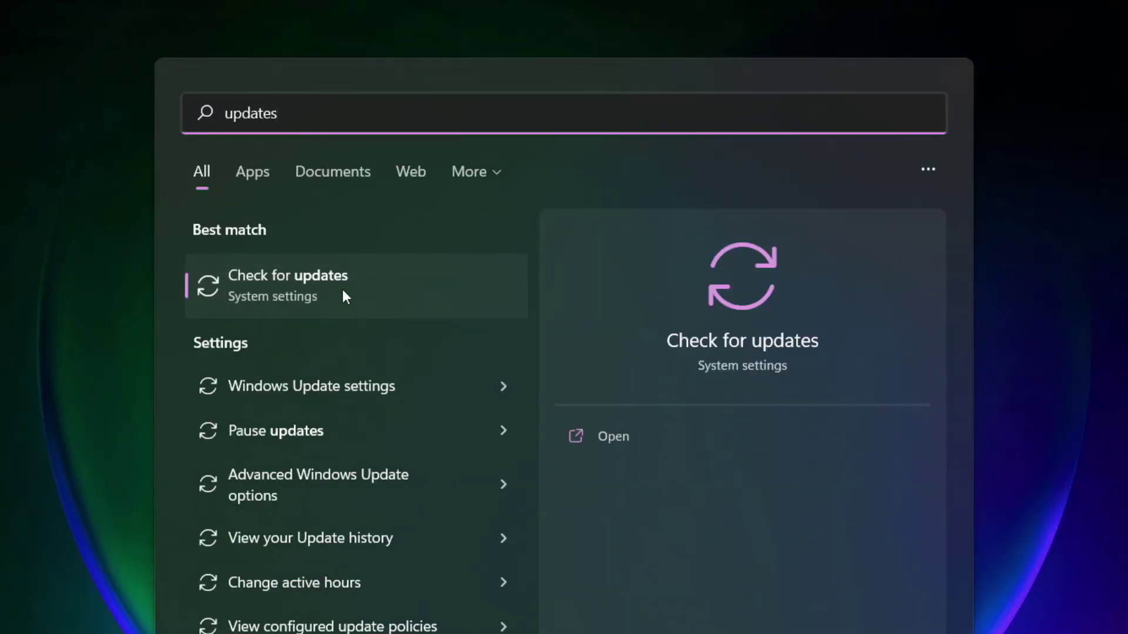
left_click(343, 292)
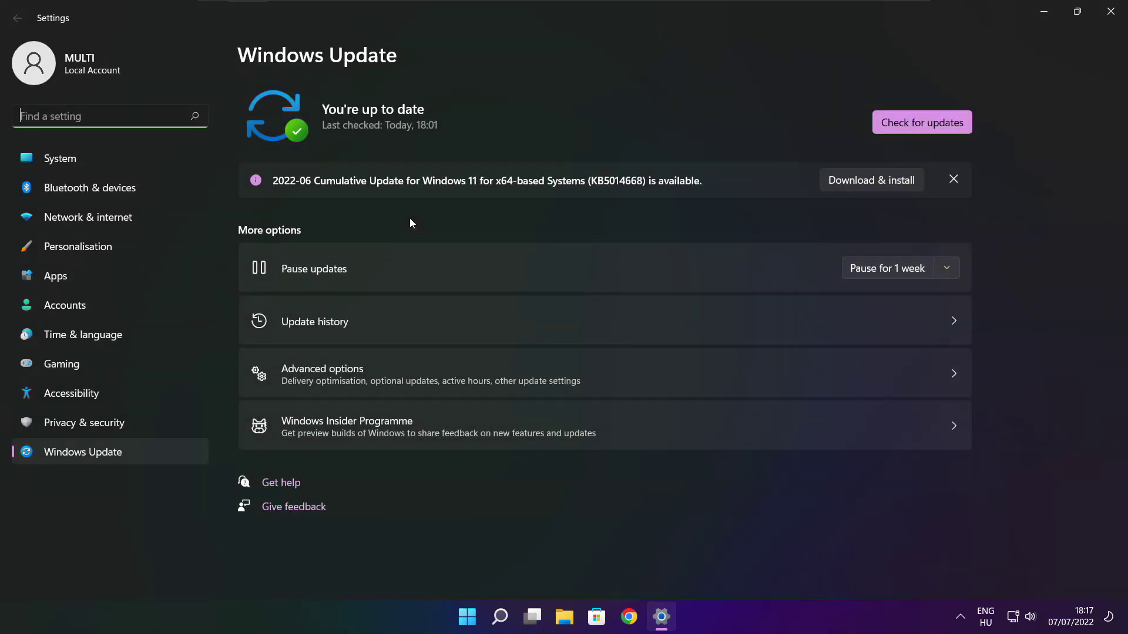
left_click(921, 122)
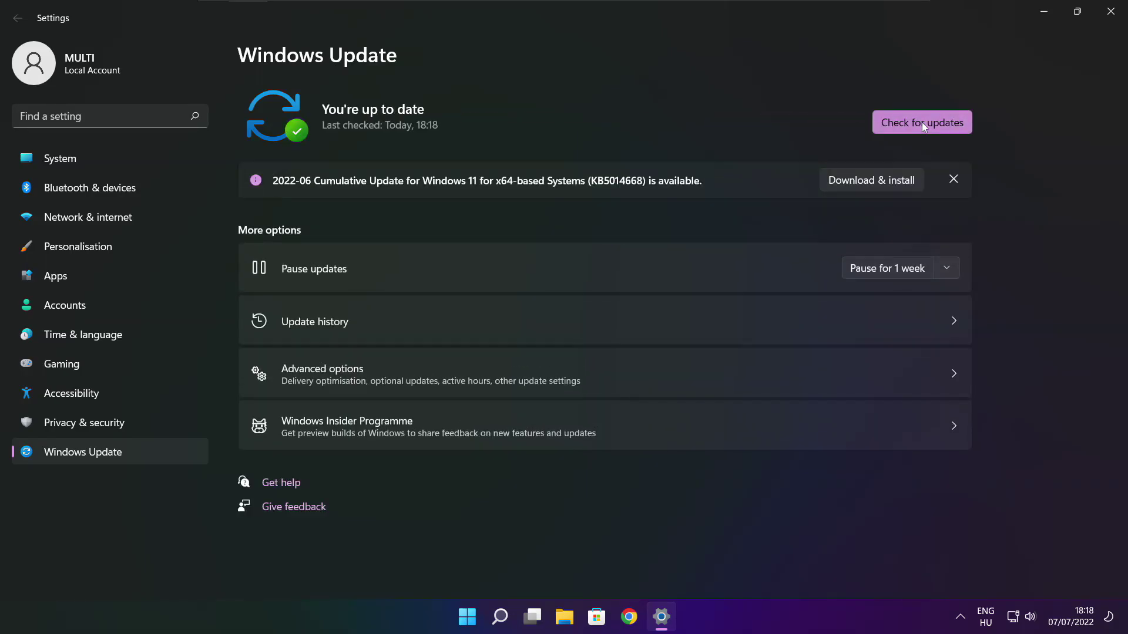
left_click(1109, 16)
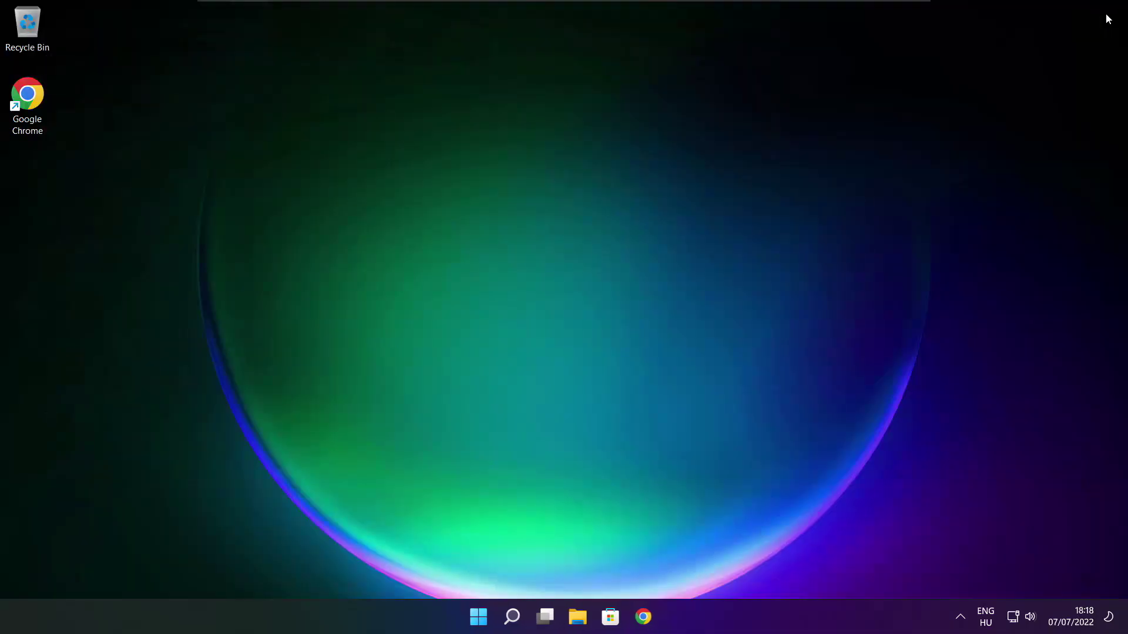
- Switch to Google Chrome and download the DirectX End-User Runtime Web Installer in English from Microsoft's Download Center page
left_click(653, 626)
left_click(645, 617)
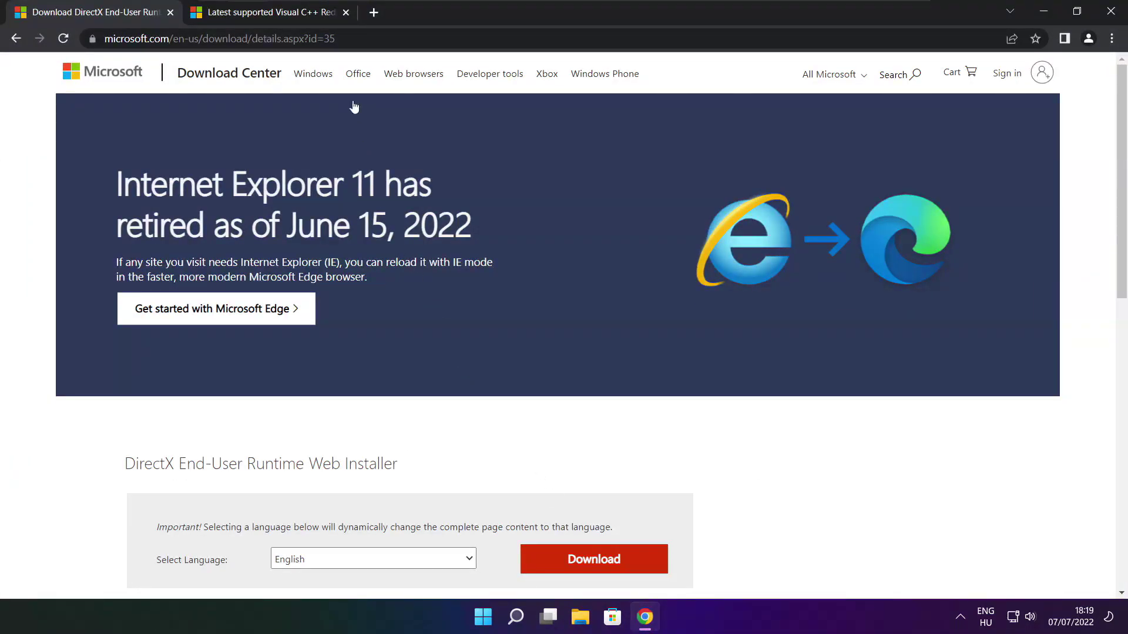
mouse_move(336, 39)
left_mouse_down()
mouse_move(104, 38)
mouse_move(336, 38)
left_mouse_up()
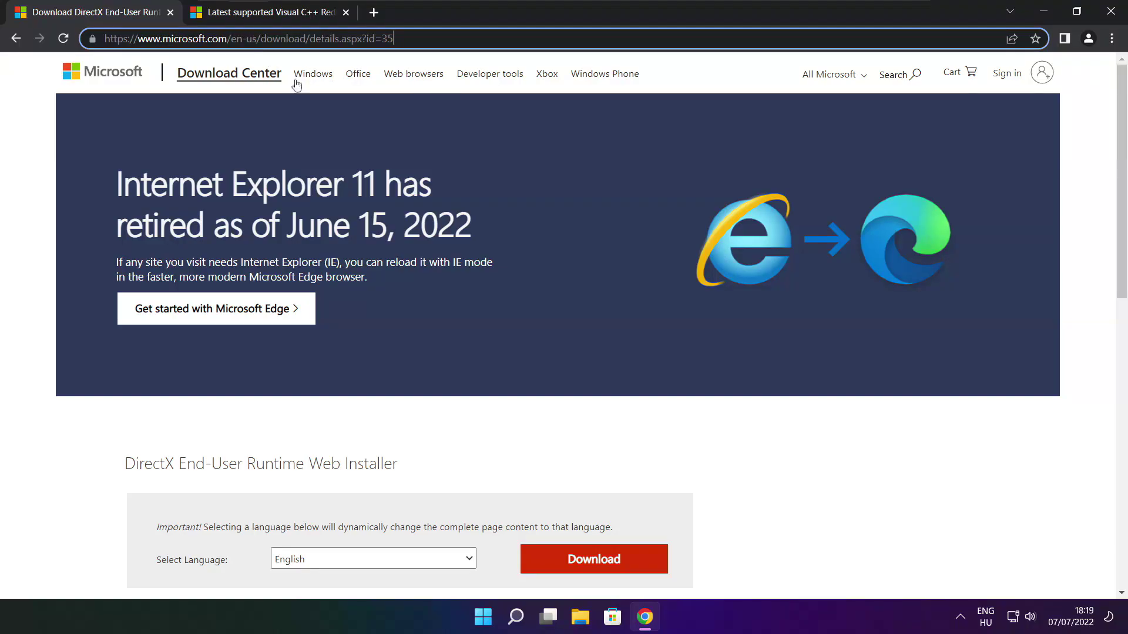
left_click(404, 425)
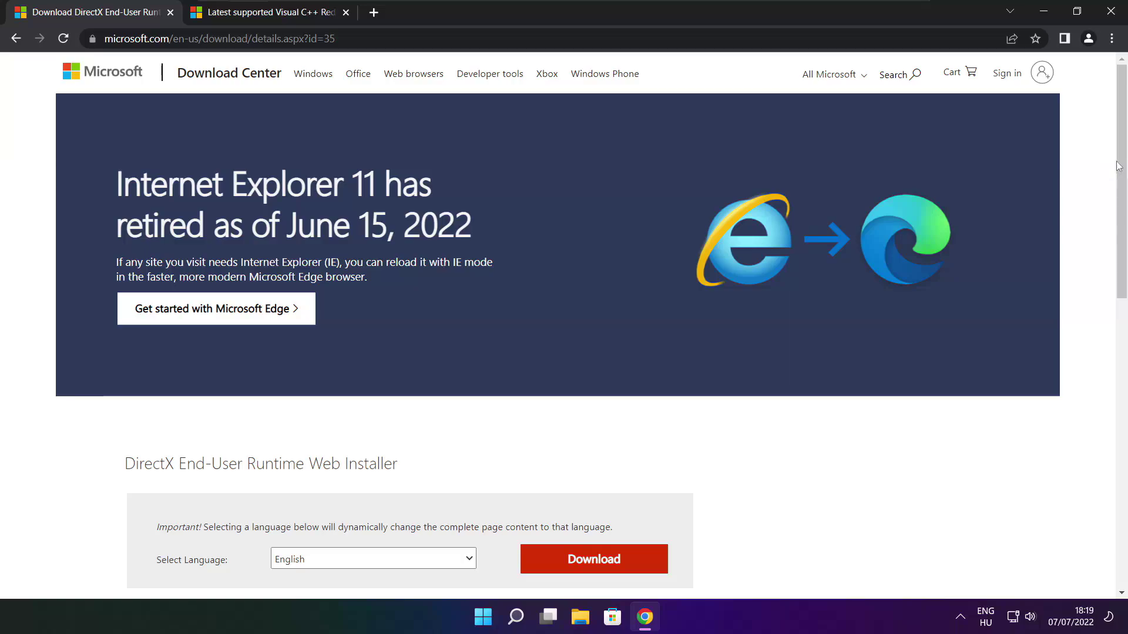
scroll(1117, 166, "down", 4)
left_click_drag(410, 242, 459, 250)
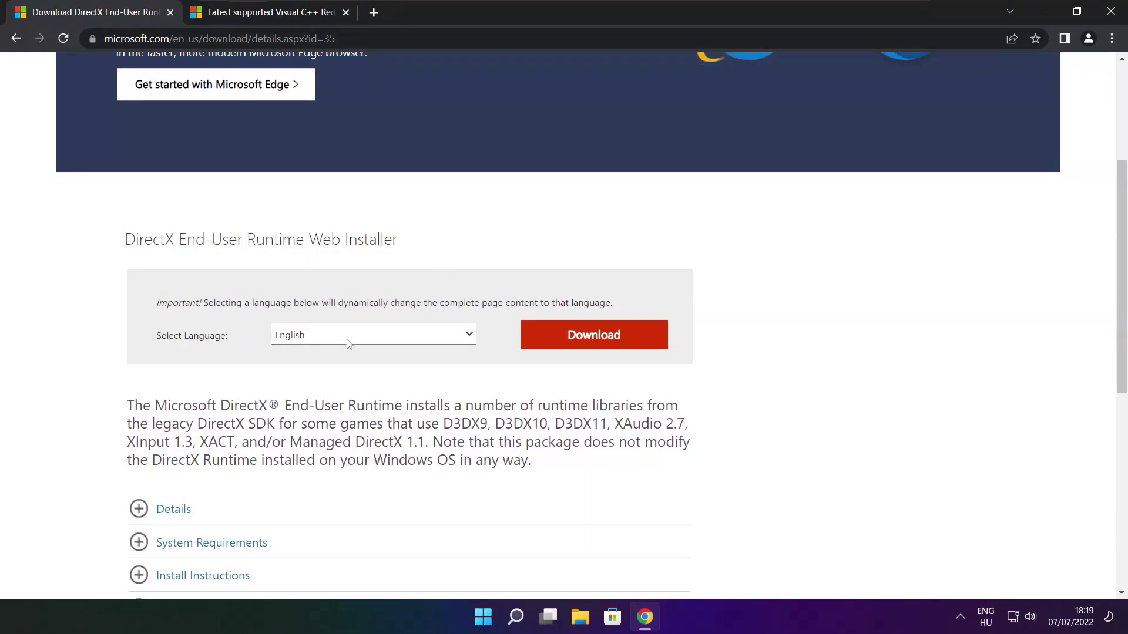
left_click(598, 339)
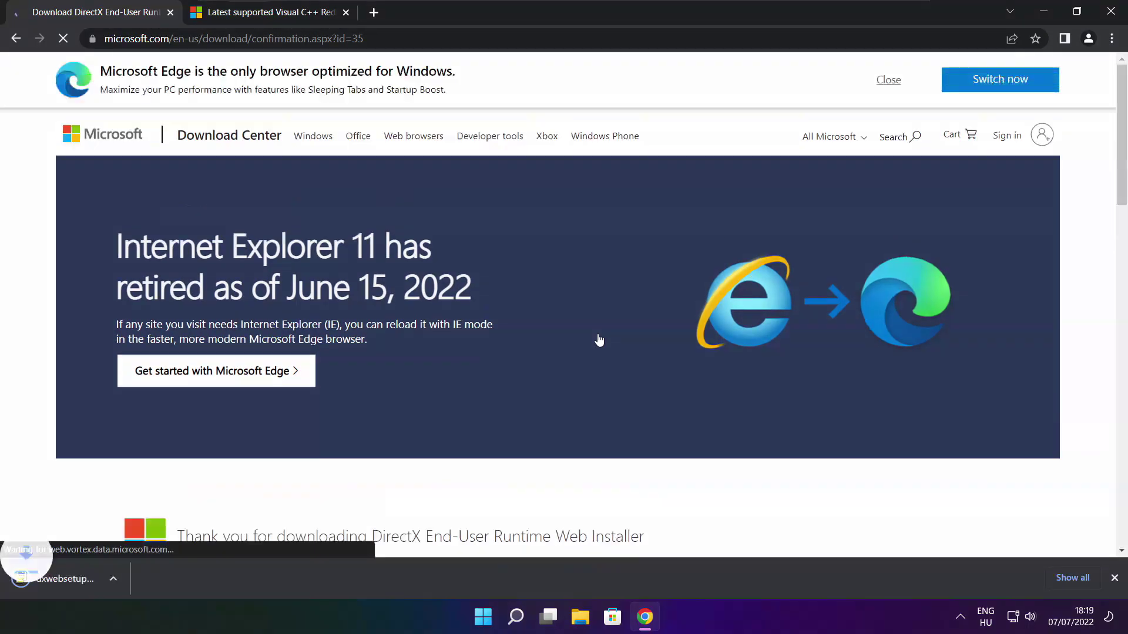
- Run the downloaded dxwebsetup.exe, accept the license agreement, install the DirectX runtime components, and finish the setup wizard
left_click(105, 580)
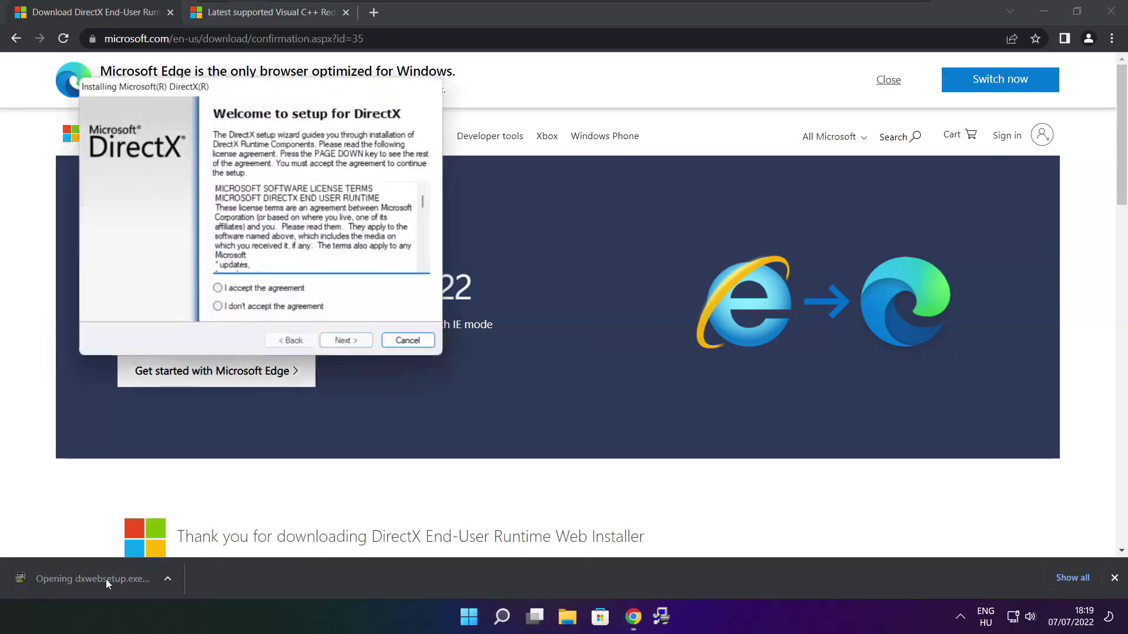
left_click_drag(280, 108, 536, 169)
scroll(730, 287, "down", 15)
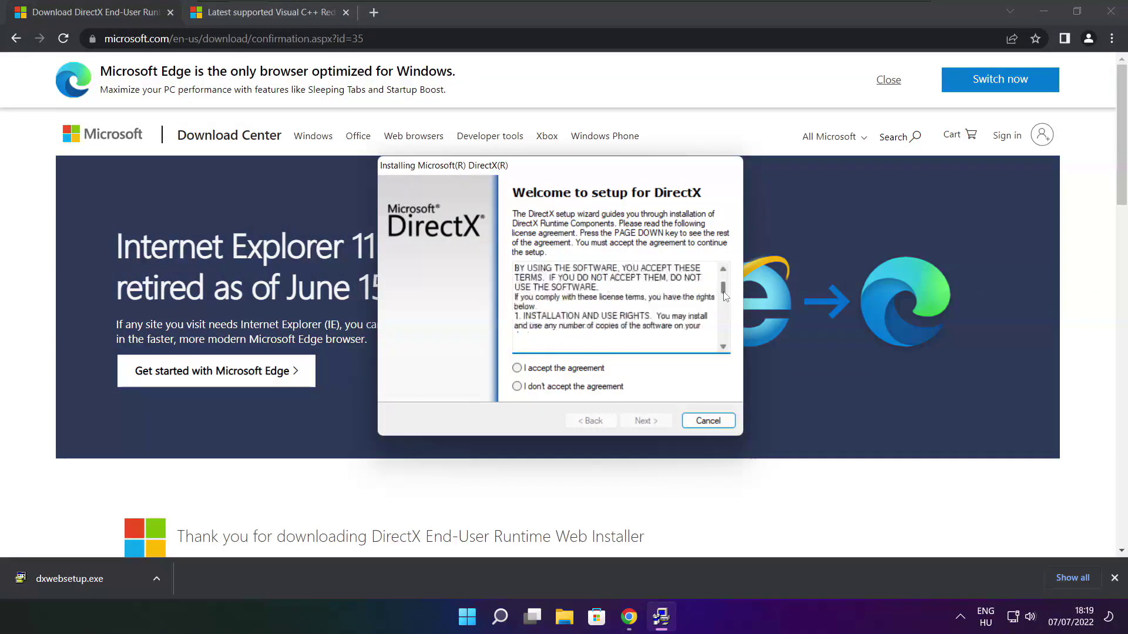
left_click(517, 368)
left_click(647, 421)
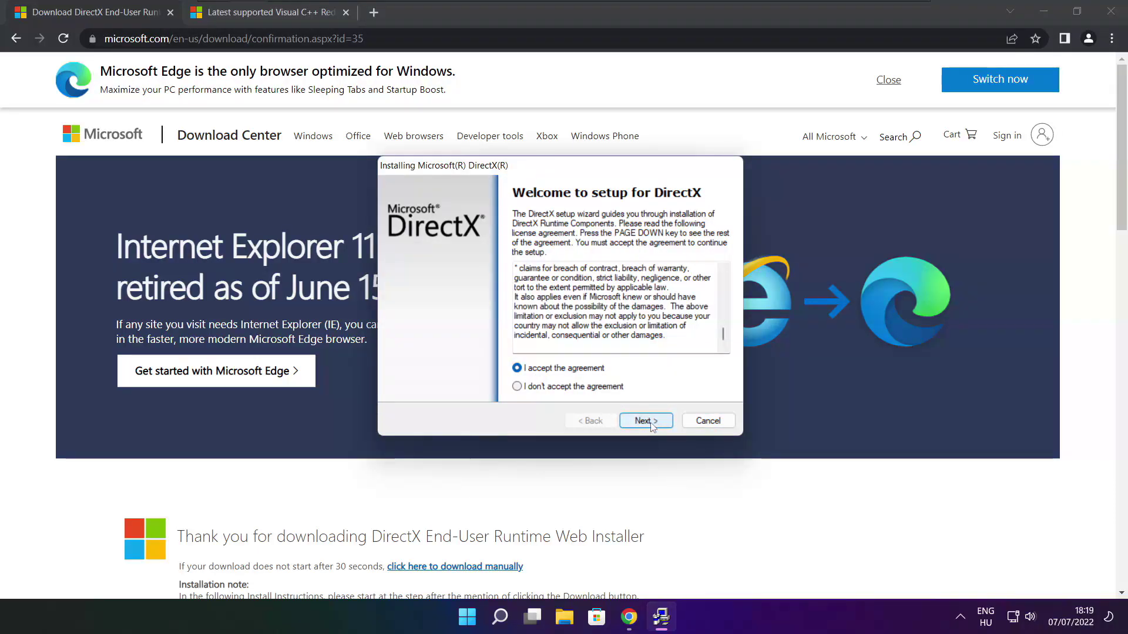
left_click(509, 318)
left_click(659, 421)
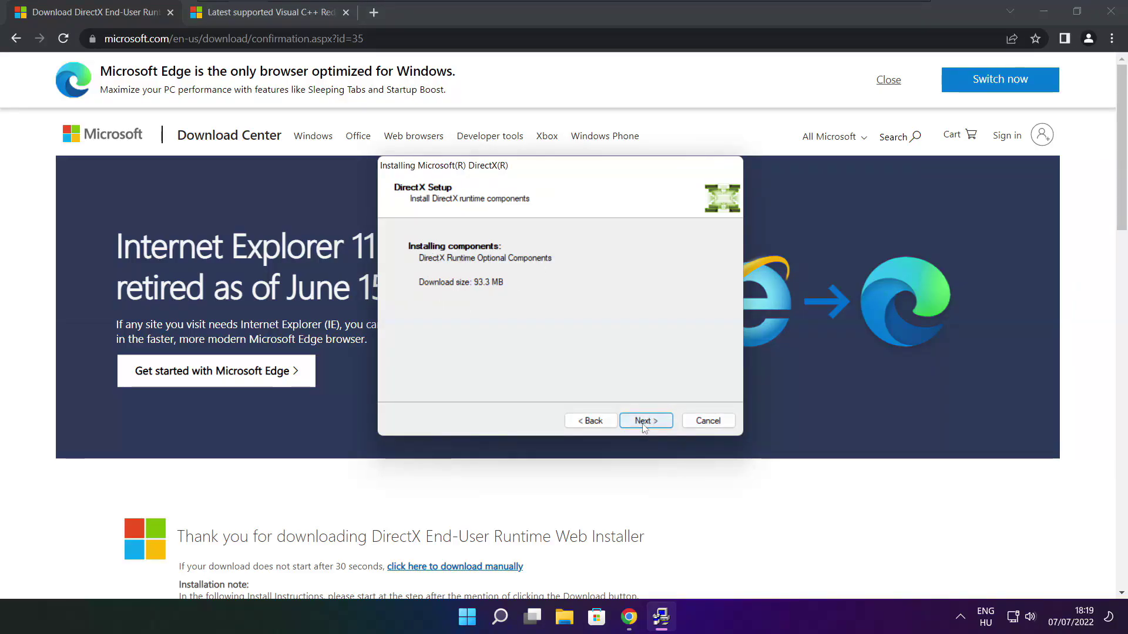
left_click(647, 421)
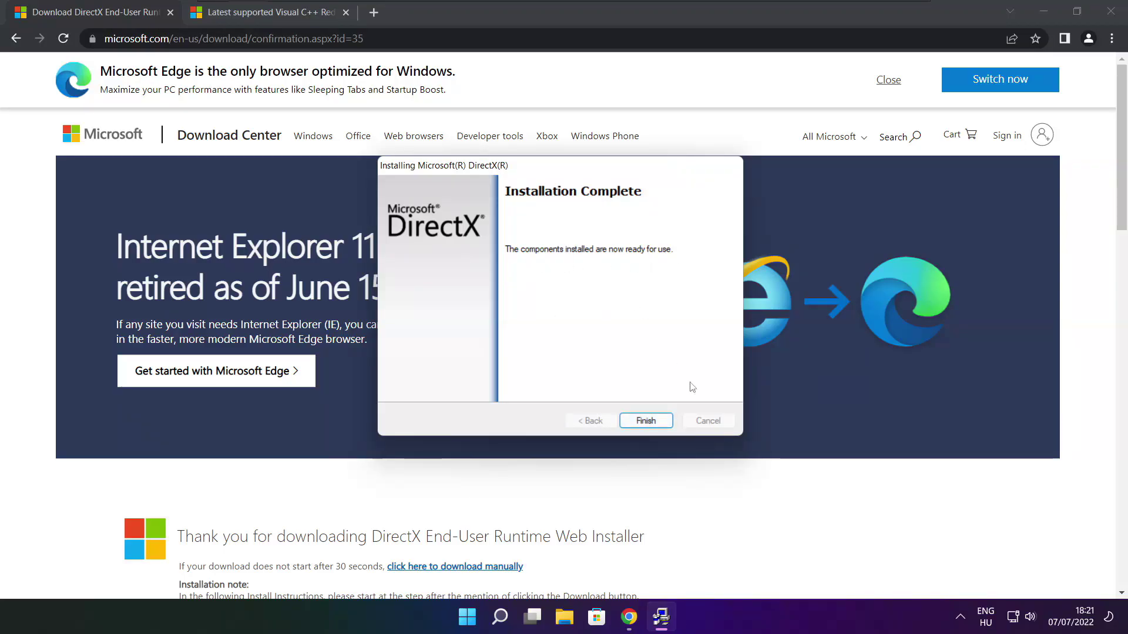
left_click(649, 423)
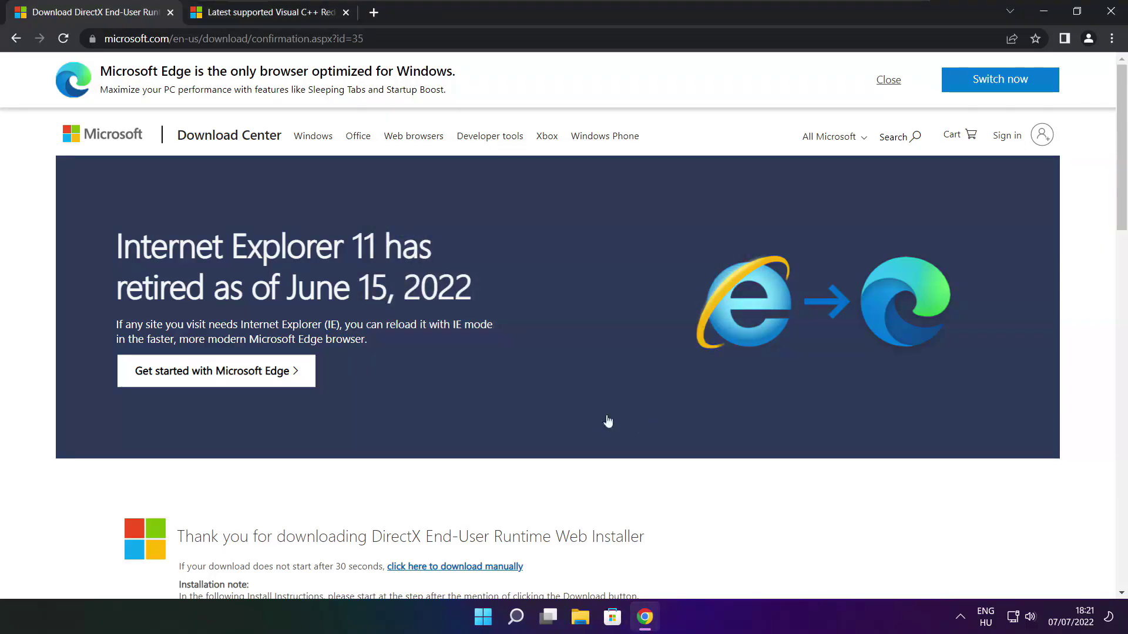
- Close the DirectX page and download the ARM64, X86 and X64 Visual C++ Redistributables for Visual Studio 2015, 2017, 2019, and 2022
left_click(170, 12)
mouse_move(486, 38)
left_mouse_down()
mouse_move(105, 39)
mouse_move(487, 38)
left_mouse_up()
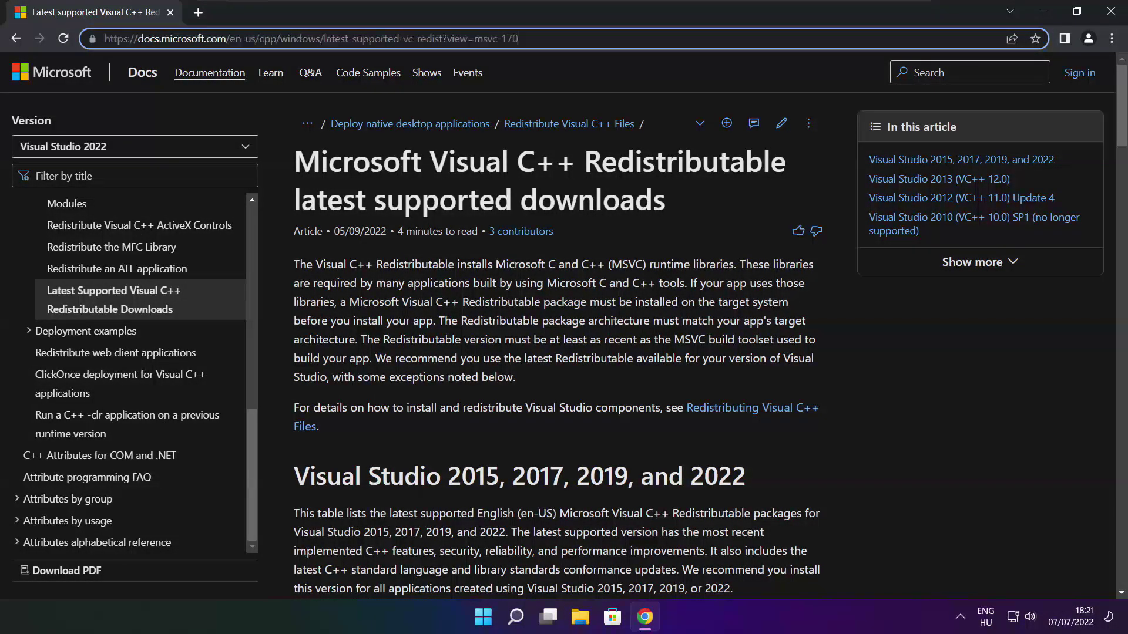
left_click(559, 70)
scroll(1121, 127, "down", 1)
scroll(1121, 126, "down", 7)
scroll(439, 258, "up", 2)
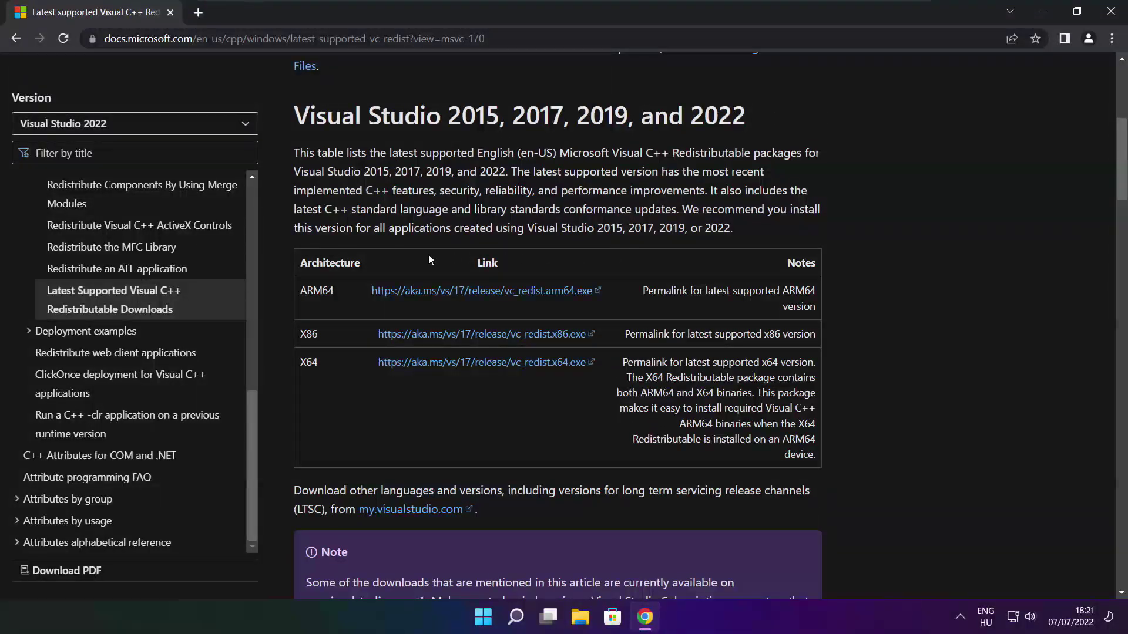
left_click_drag(296, 290, 749, 401)
left_click(749, 402)
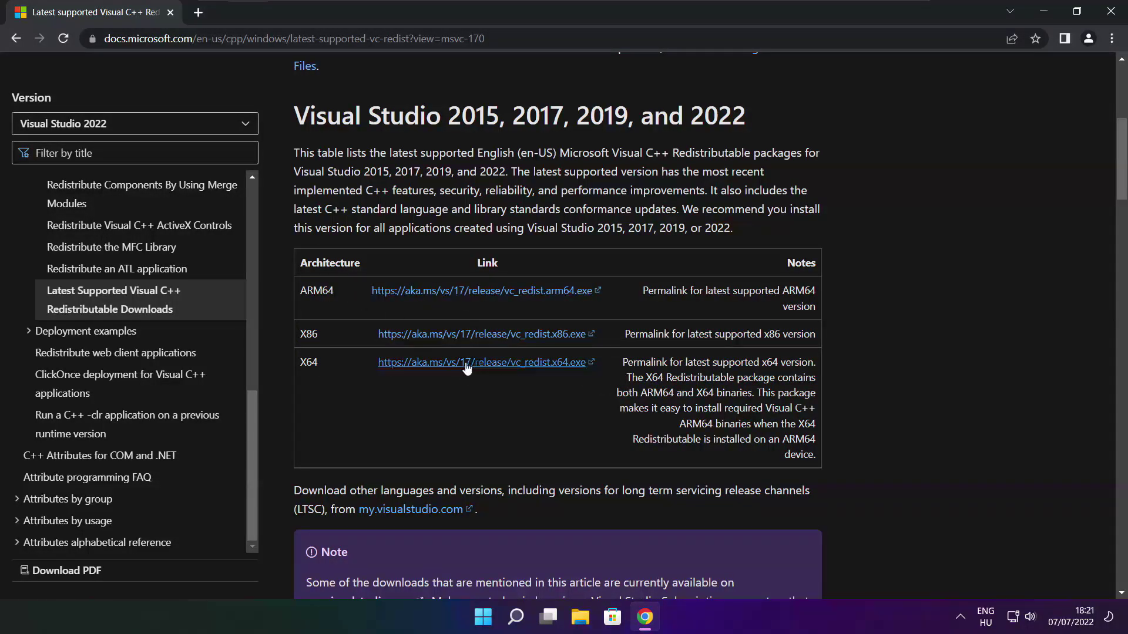
left_click(469, 296)
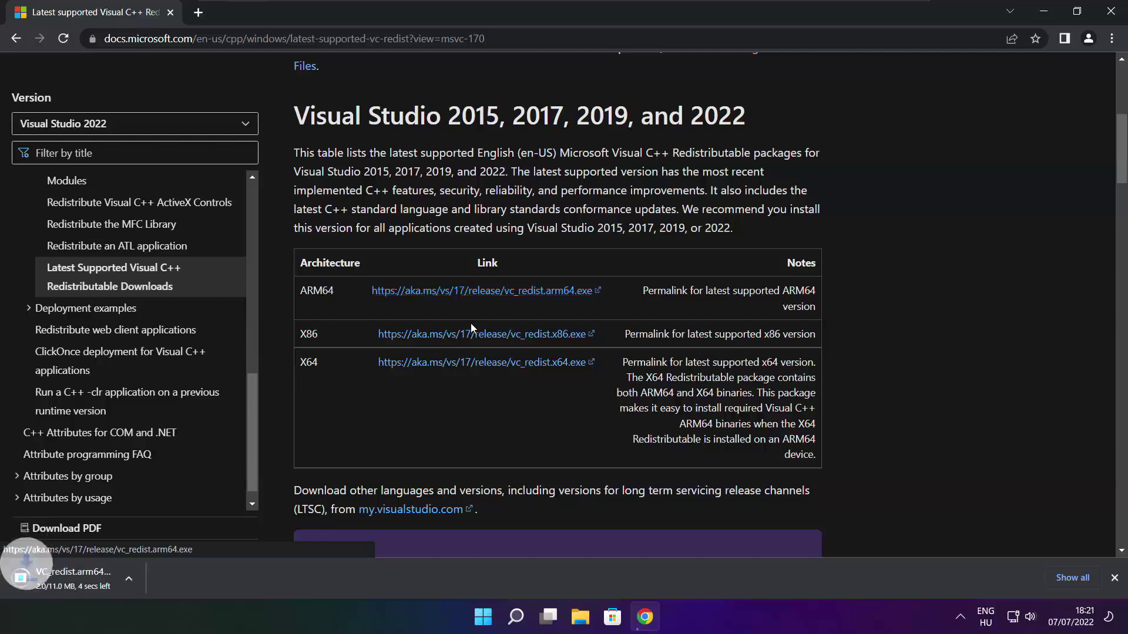
left_click(464, 340)
left_click(464, 363)
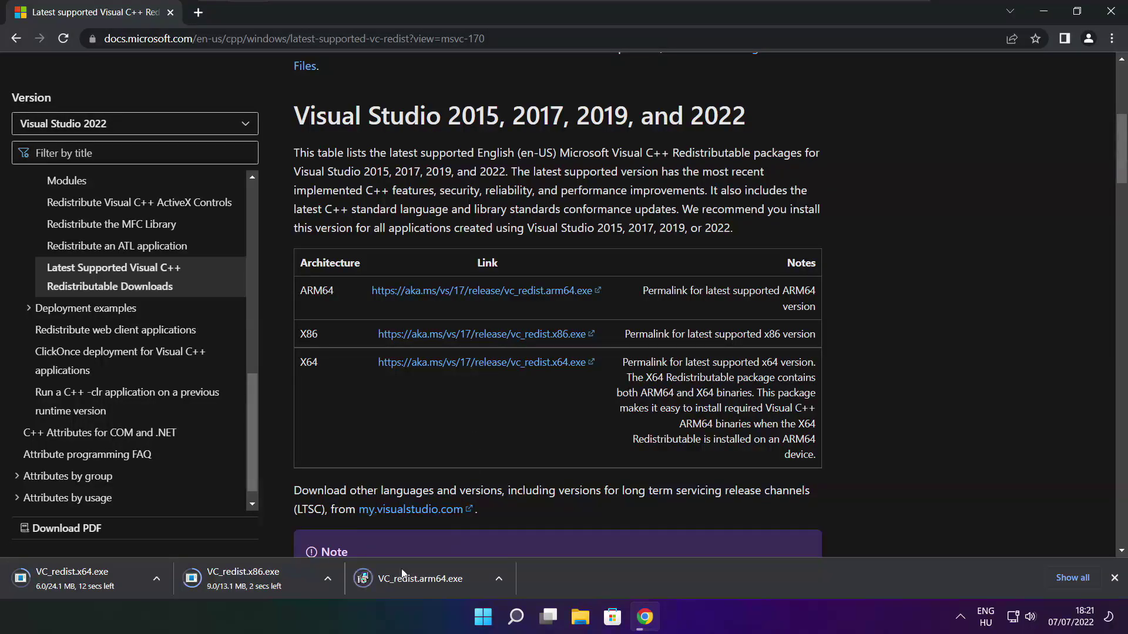
- Try to install VC_redist.arm64.exe after agreeing to its license terms, and close the setup window
left_click(429, 581)
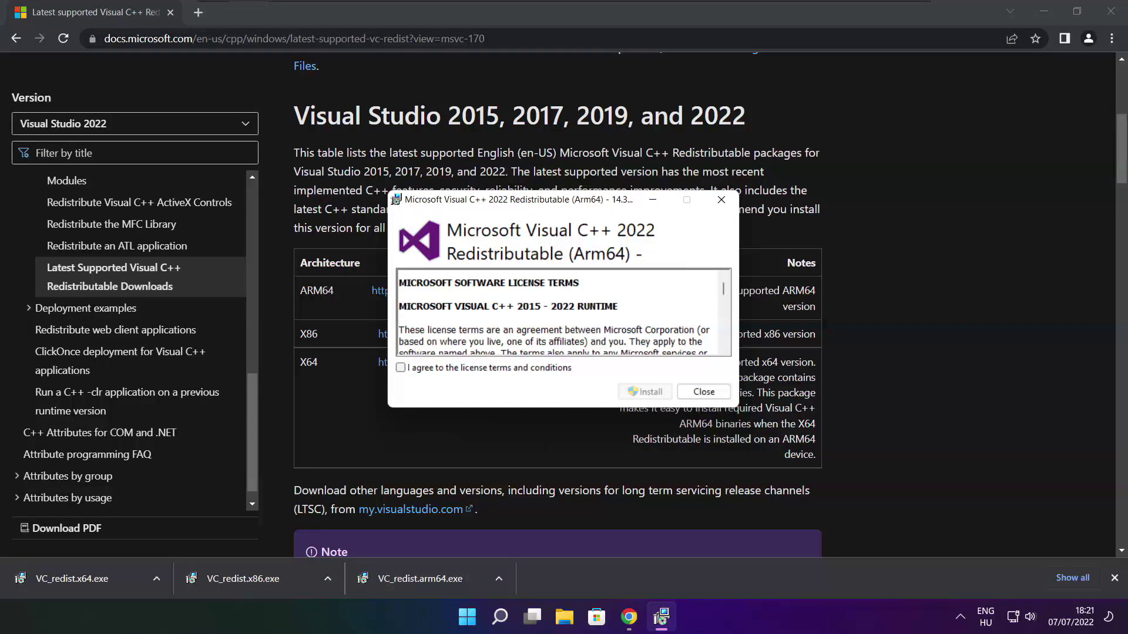
left_click_drag(724, 287, 723, 350)
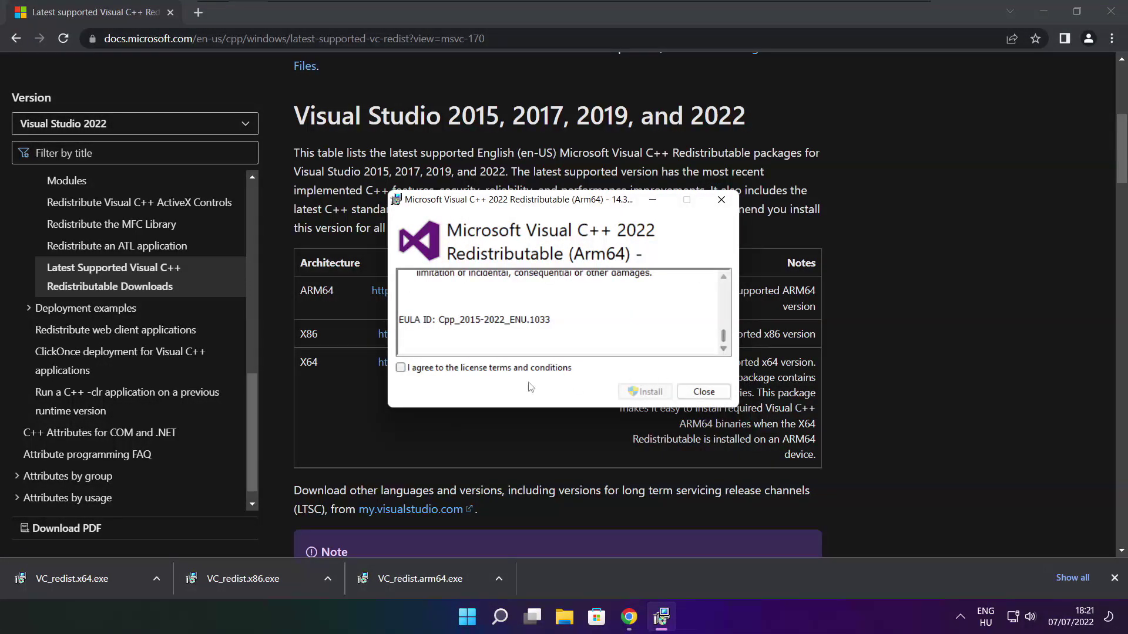
left_click(401, 367)
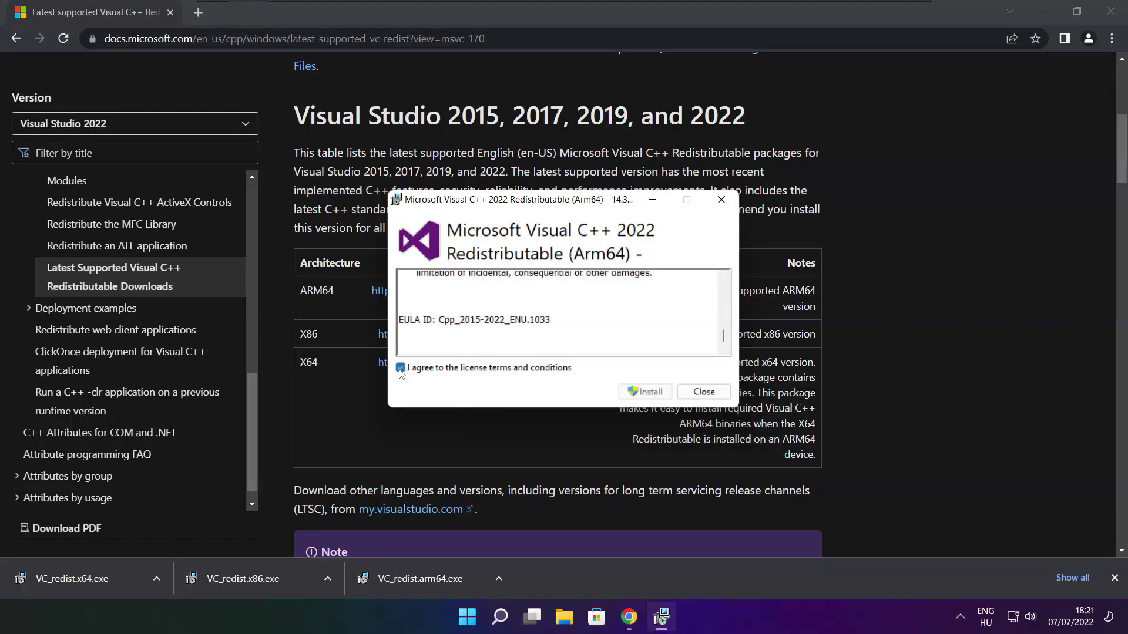
left_click(642, 394)
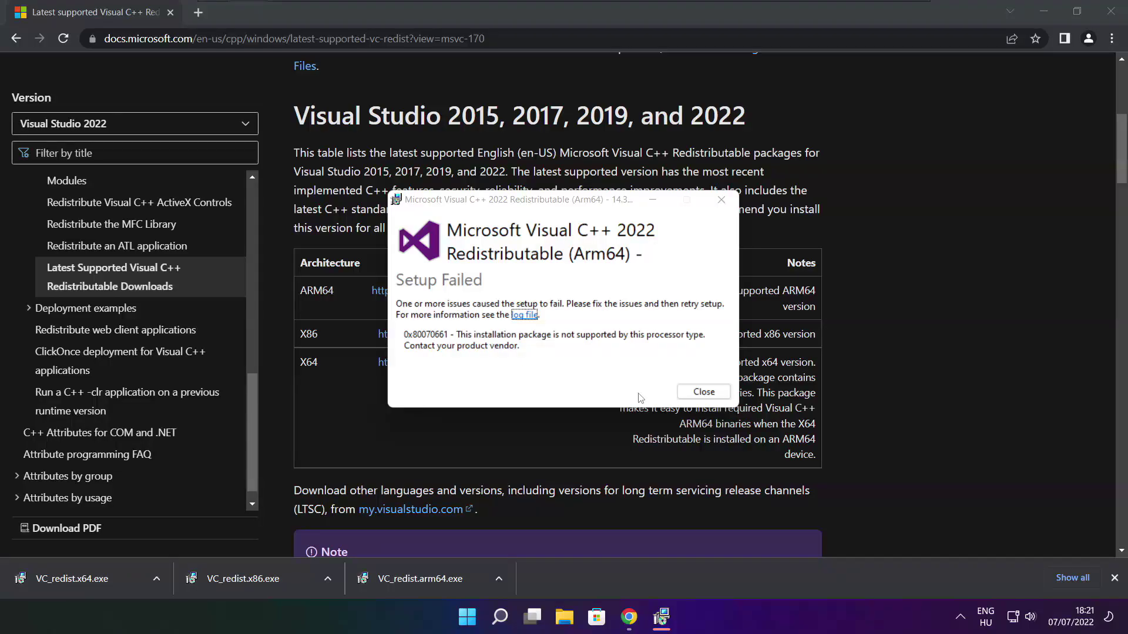
left_click(704, 391)
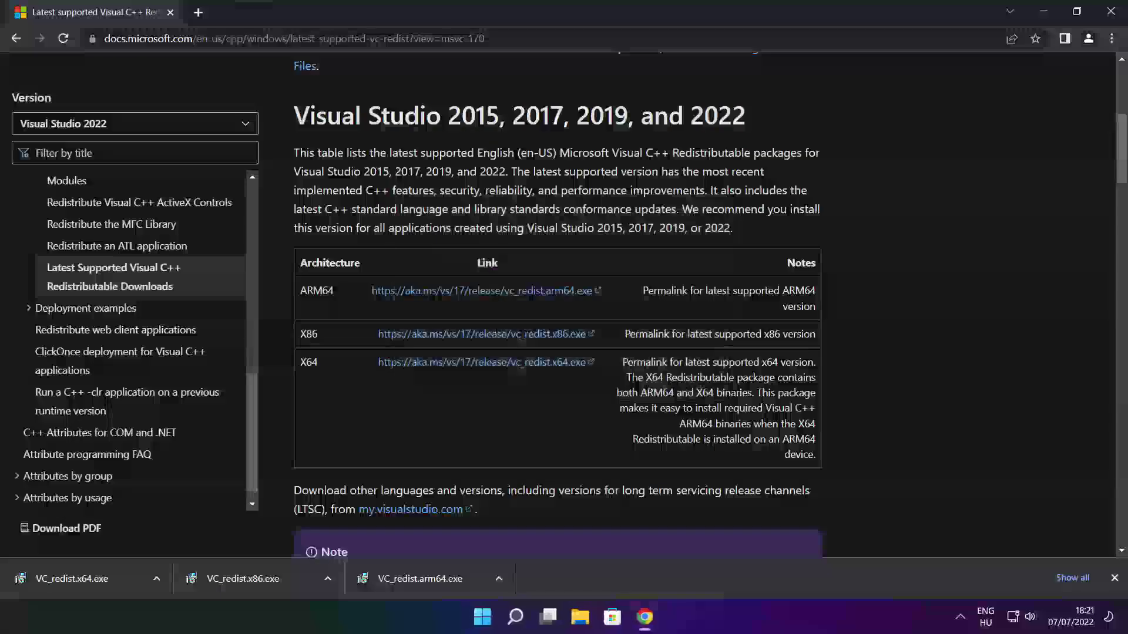
- Install the x86 Visual C++ 2015-2022 Redistributable from VC_redist.x86.exe, agreeing to the license terms, and close its setup window
left_click(266, 579)
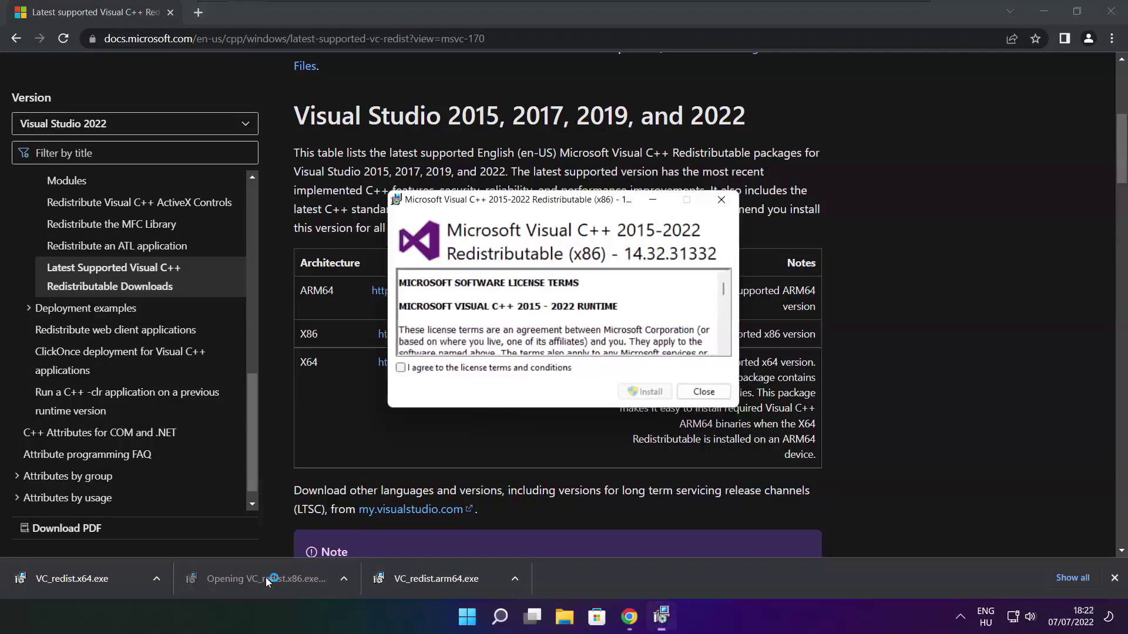
left_click_drag(726, 292, 724, 348)
left_click(400, 368)
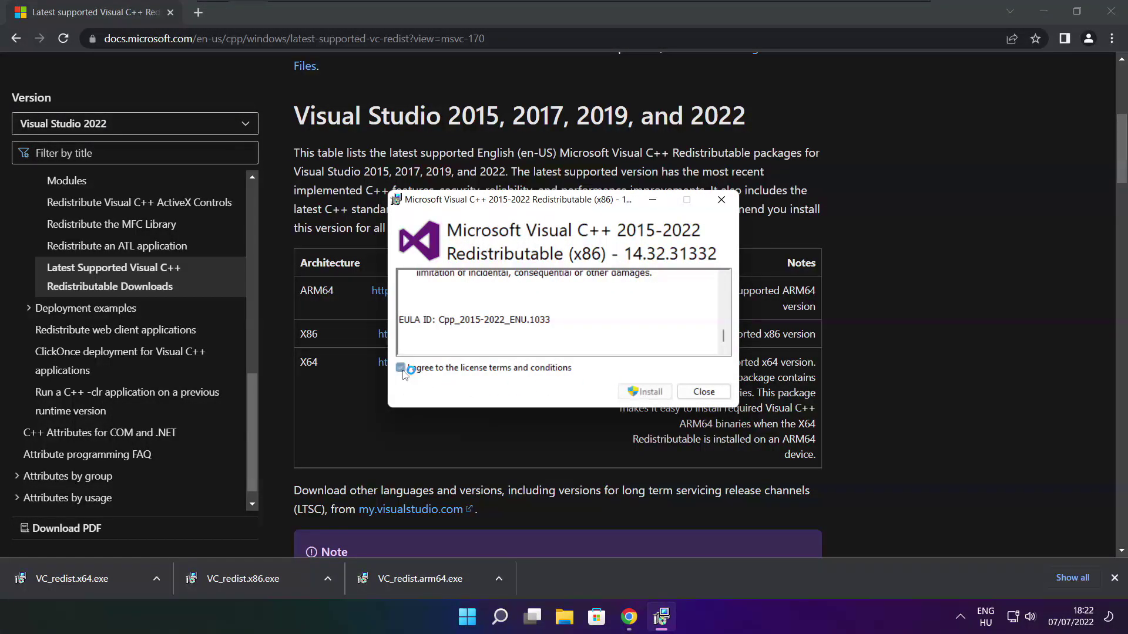
left_click(645, 393)
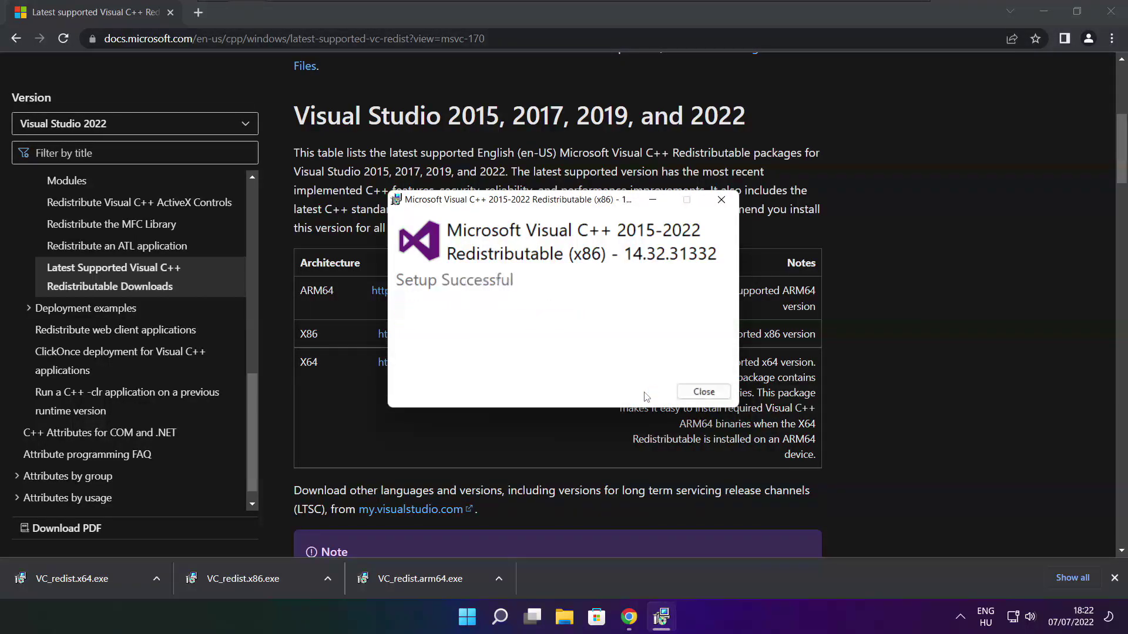
left_click(705, 395)
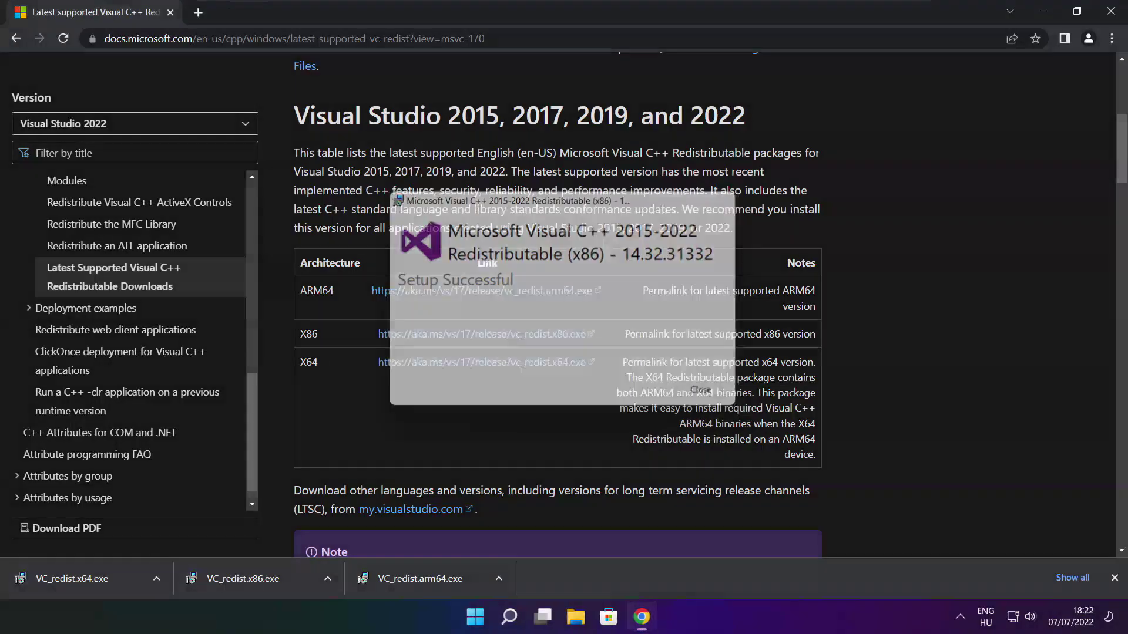
- Install the x64 Visual C++ 2015-2022 Redistributable from VC_redist.x64.exe, agreeing to the license terms, and close its setup window
left_click(94, 579)
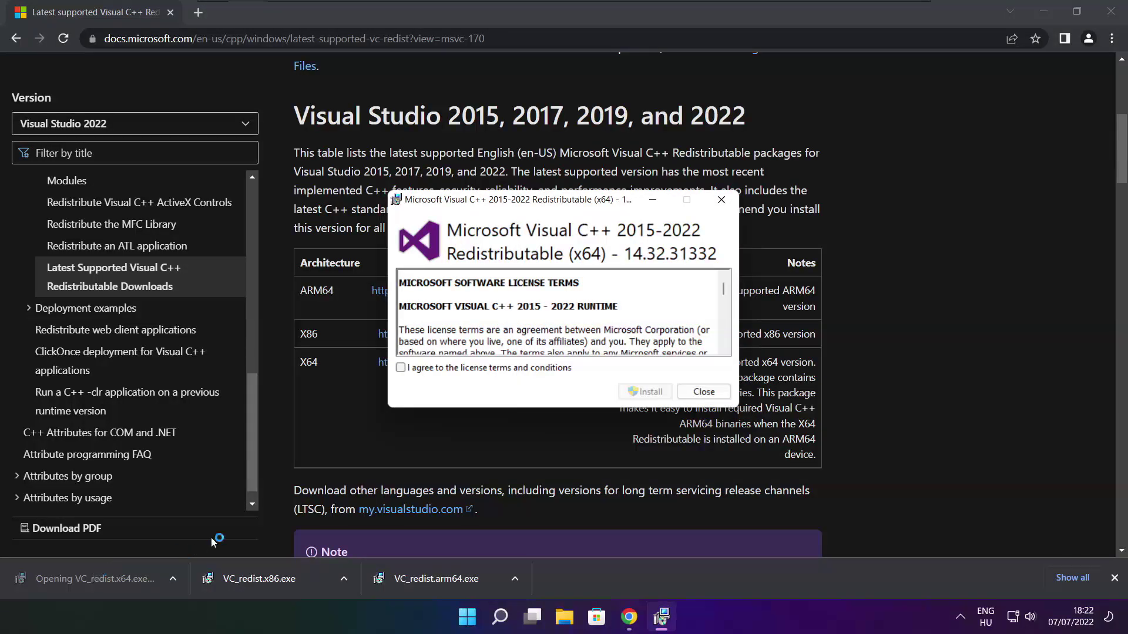
left_click_drag(724, 291, 723, 341)
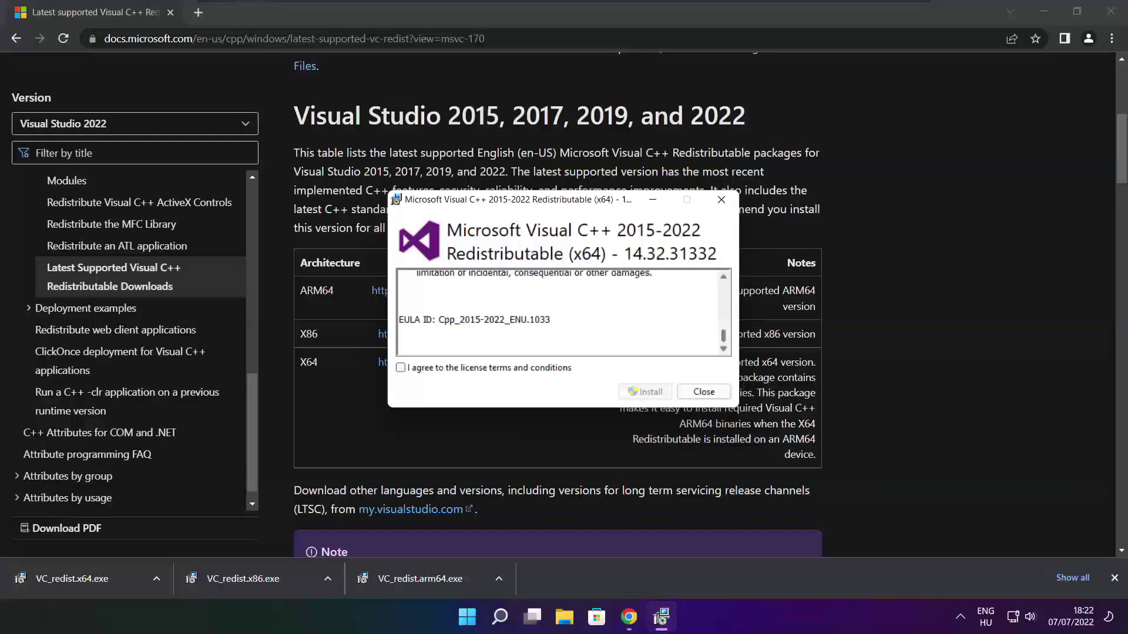
left_click(401, 367)
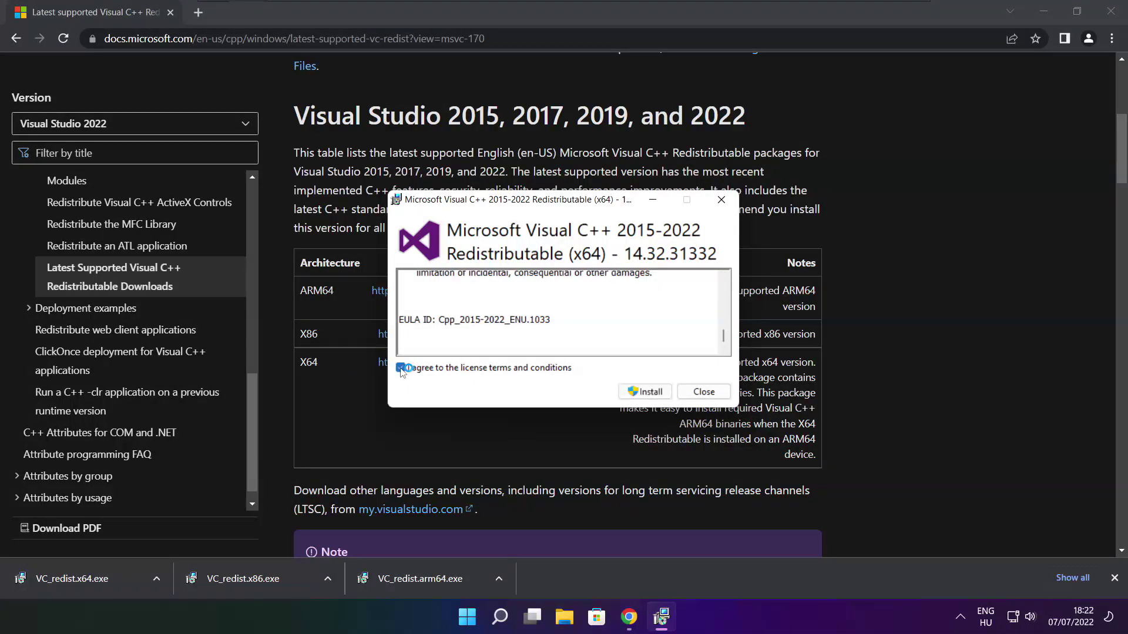
left_click(646, 392)
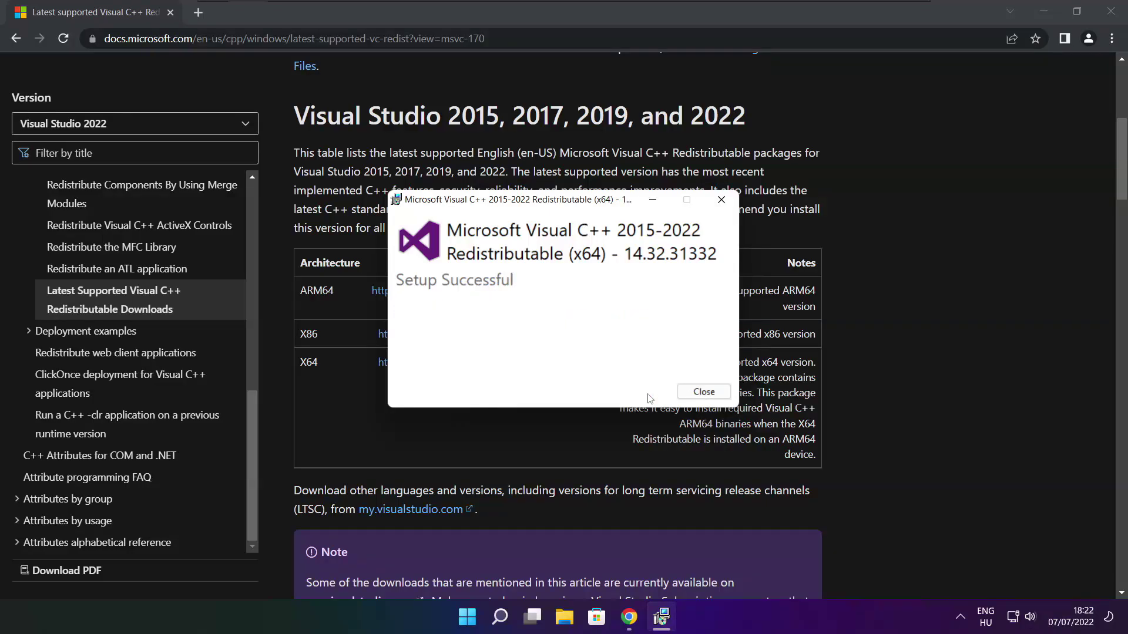
left_click(703, 392)
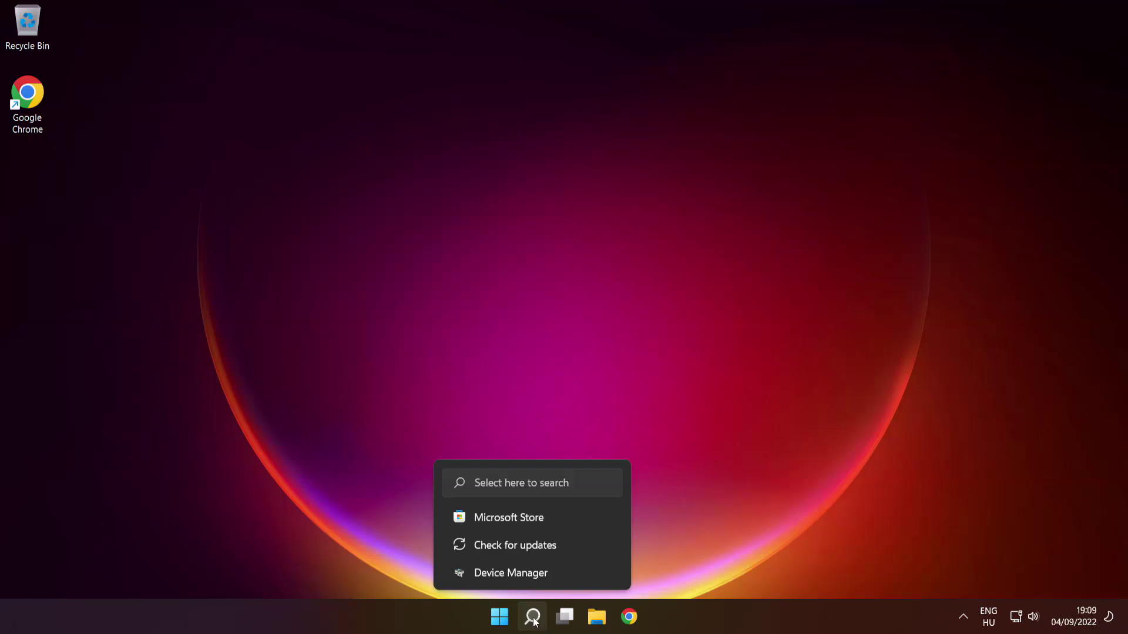
- Run the system file scan "sfc /scannow" in Command Prompt opened as administrator, and close the window once the scan completes
left_click(533, 617)
type("cmd")
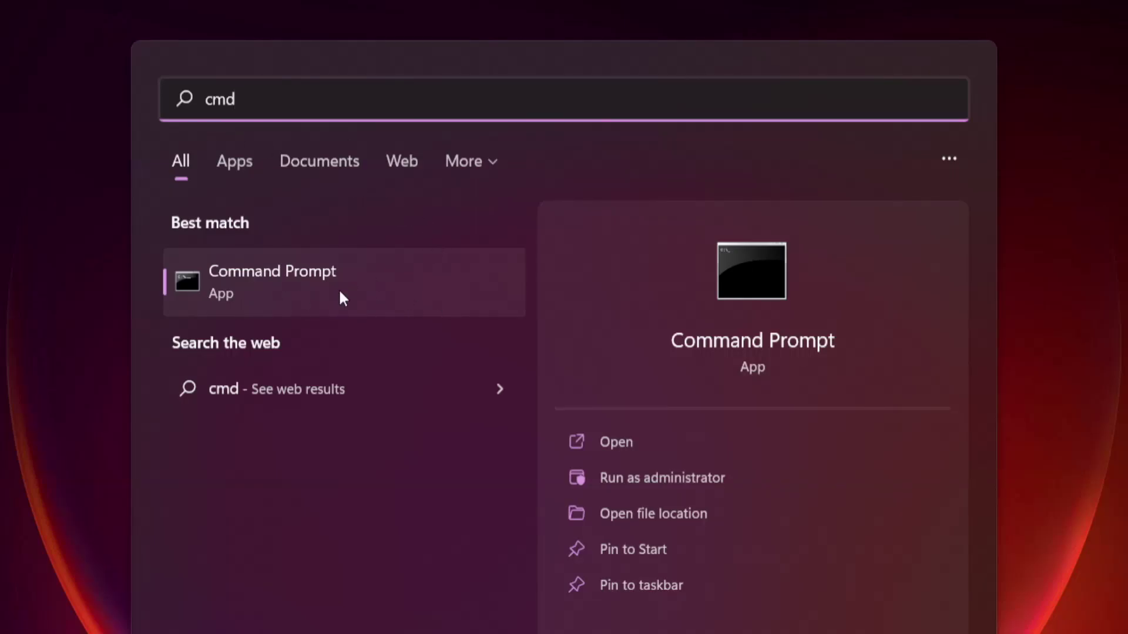
right_click(415, 282)
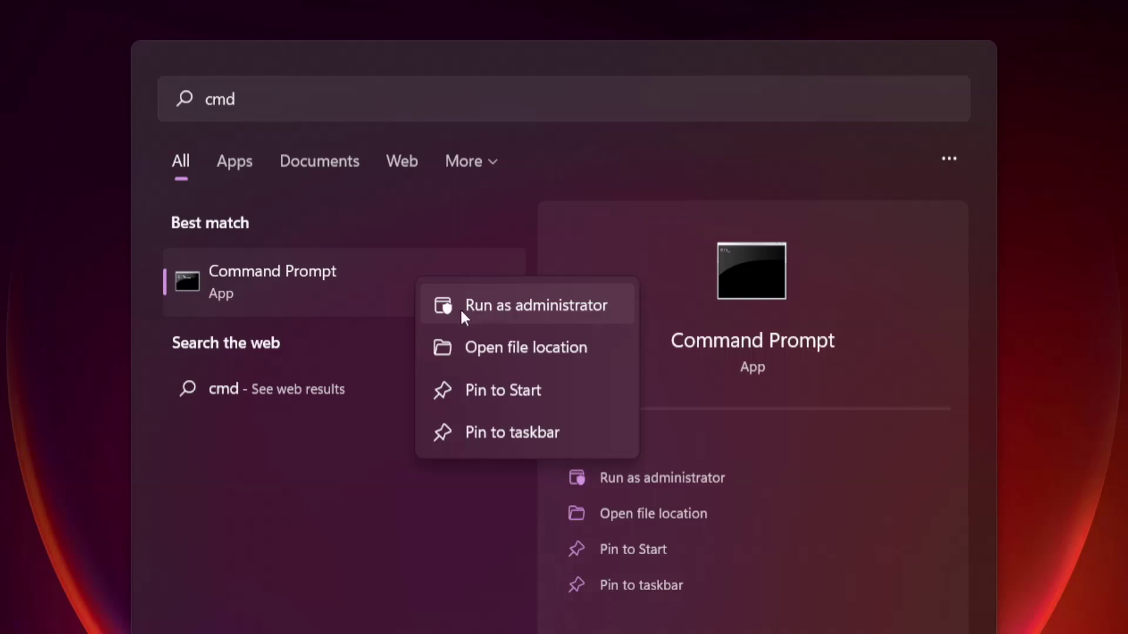
left_click(535, 304)
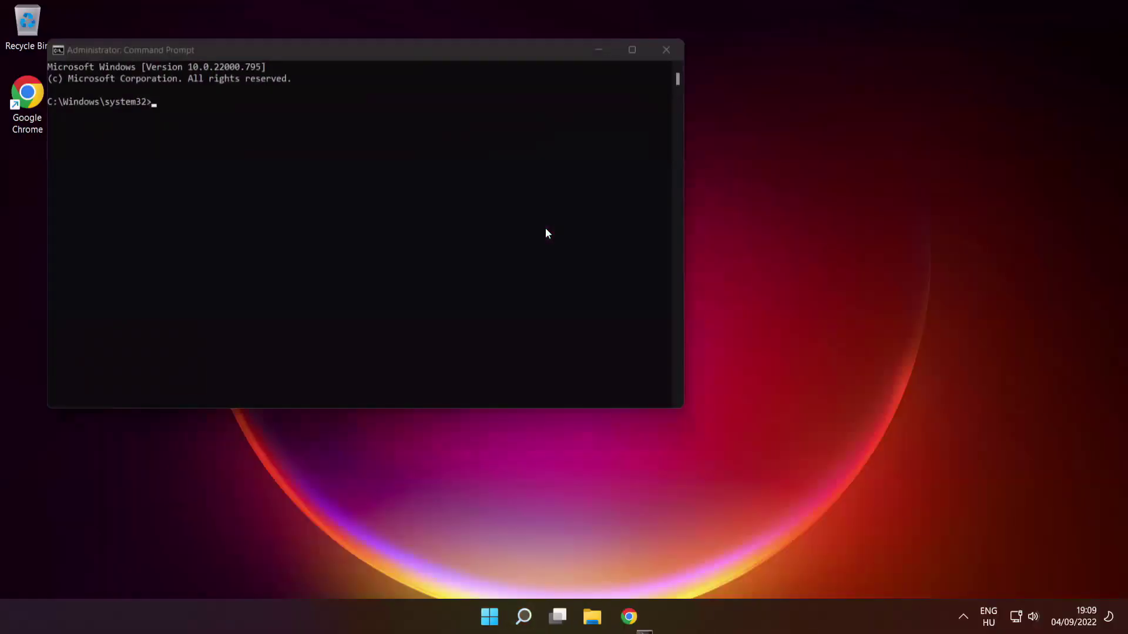
left_click_drag(454, 48, 649, 140)
type("sfc /scannow")
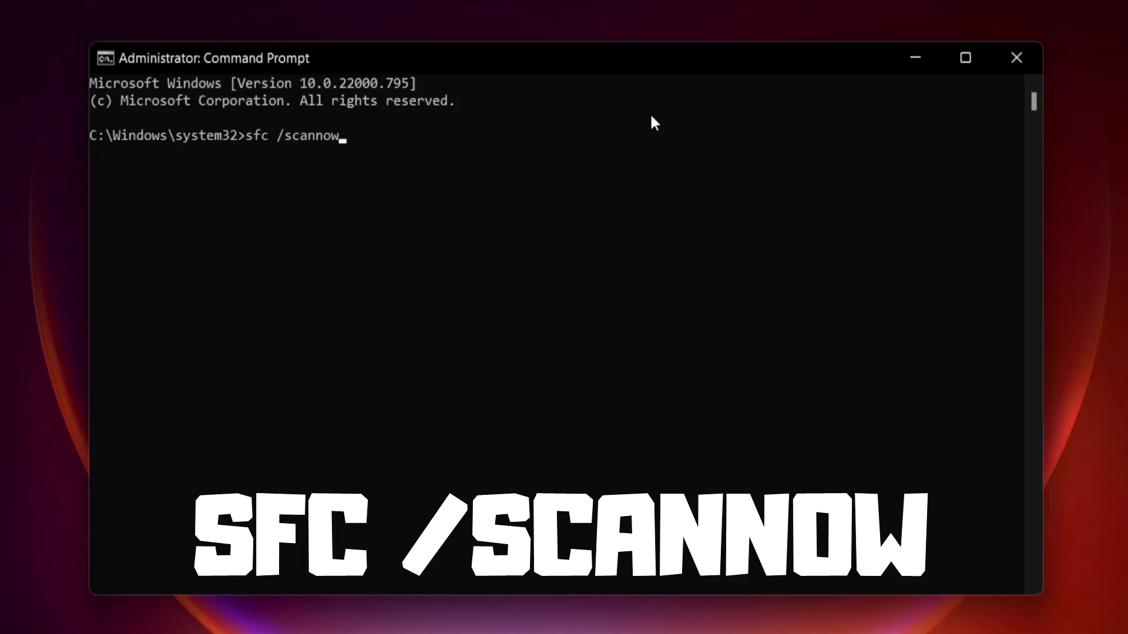
key("Return")
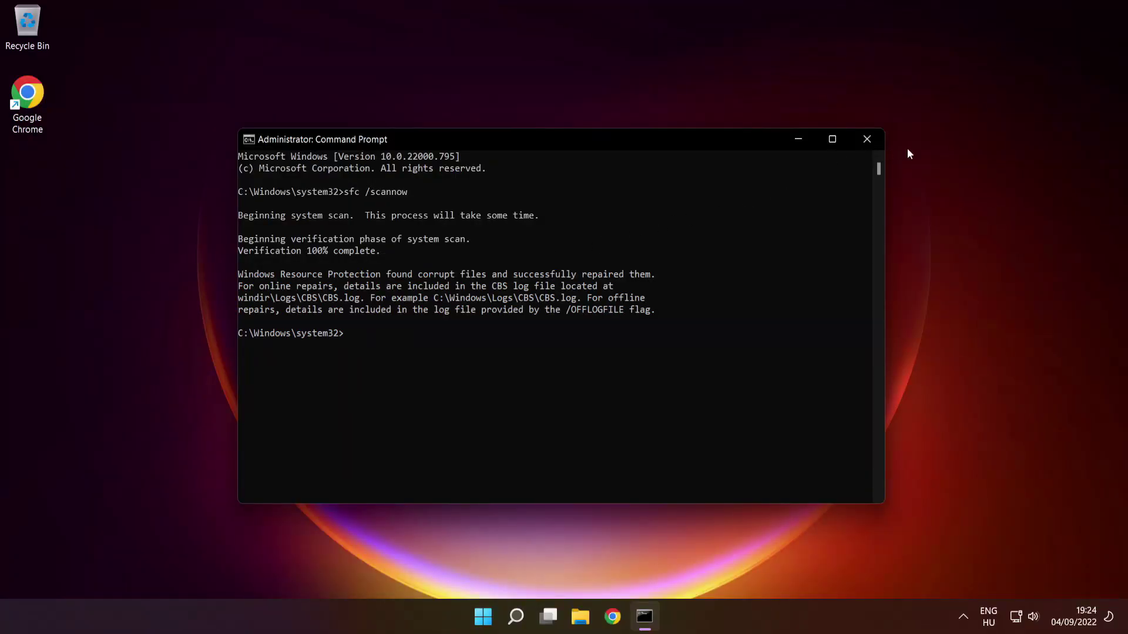
left_click(869, 141)
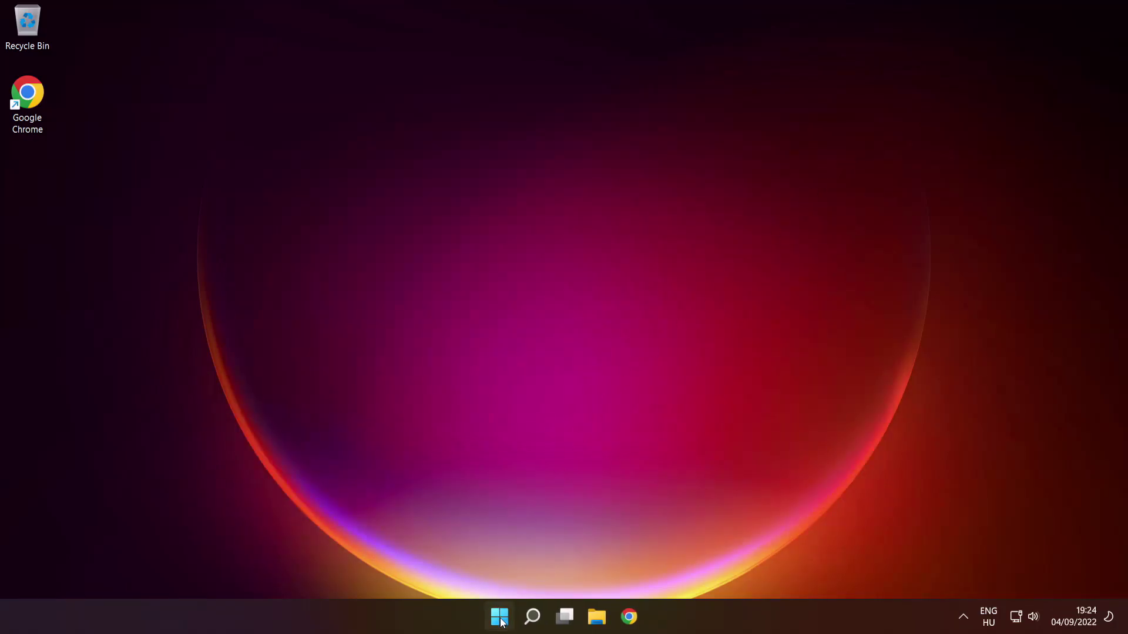
- Restart the PC from Windows after the system file scan
left_click(500, 619)
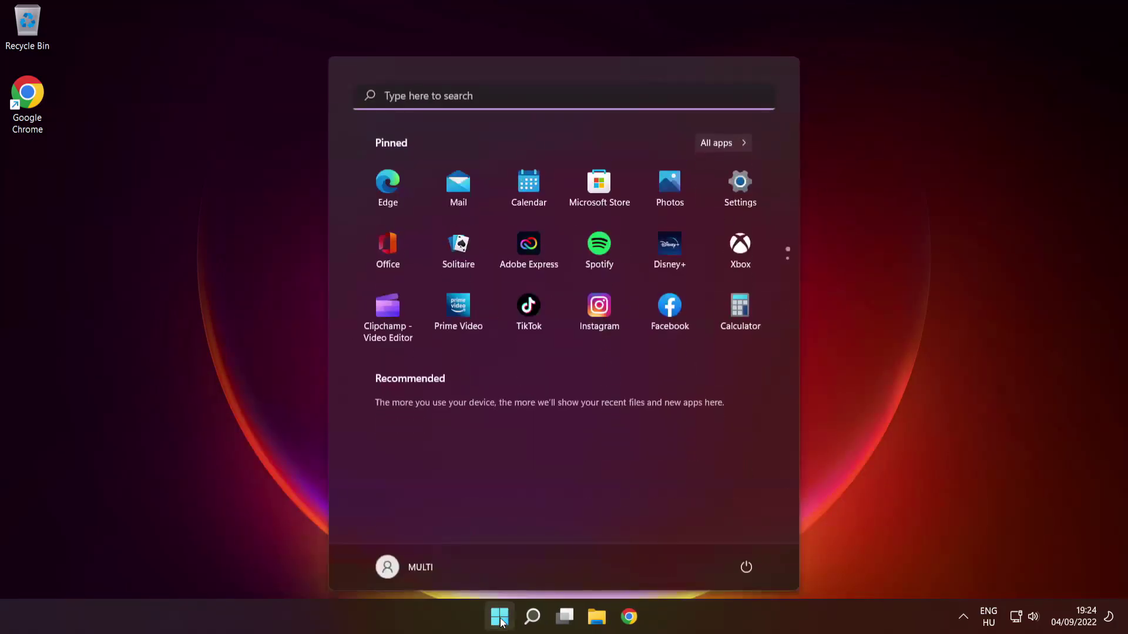
left_click(747, 566)
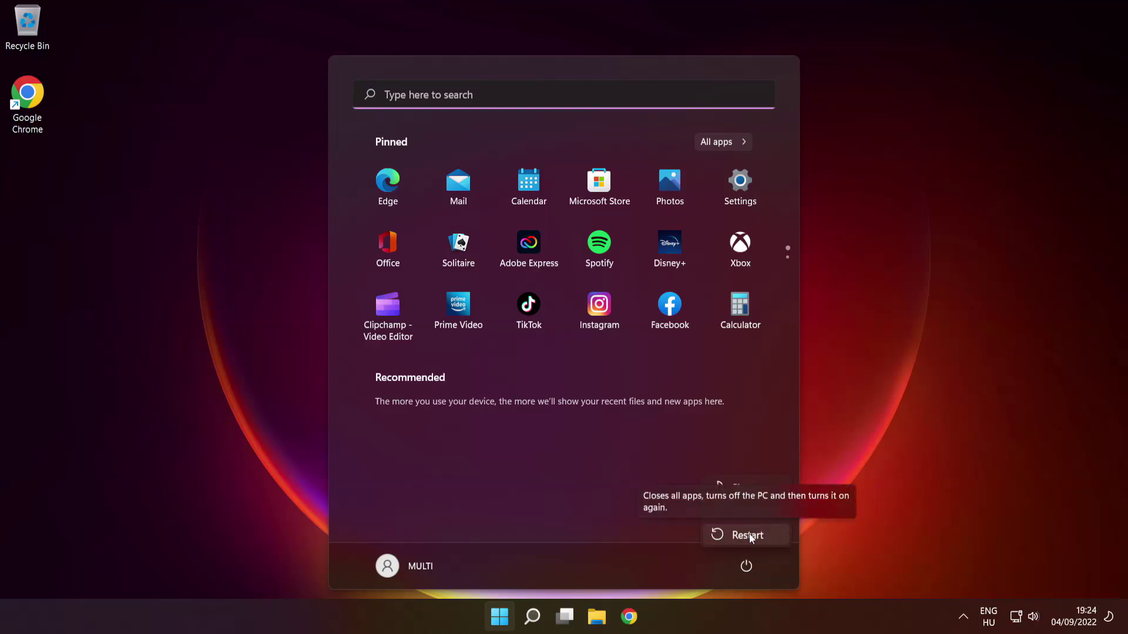
left_click(747, 536)
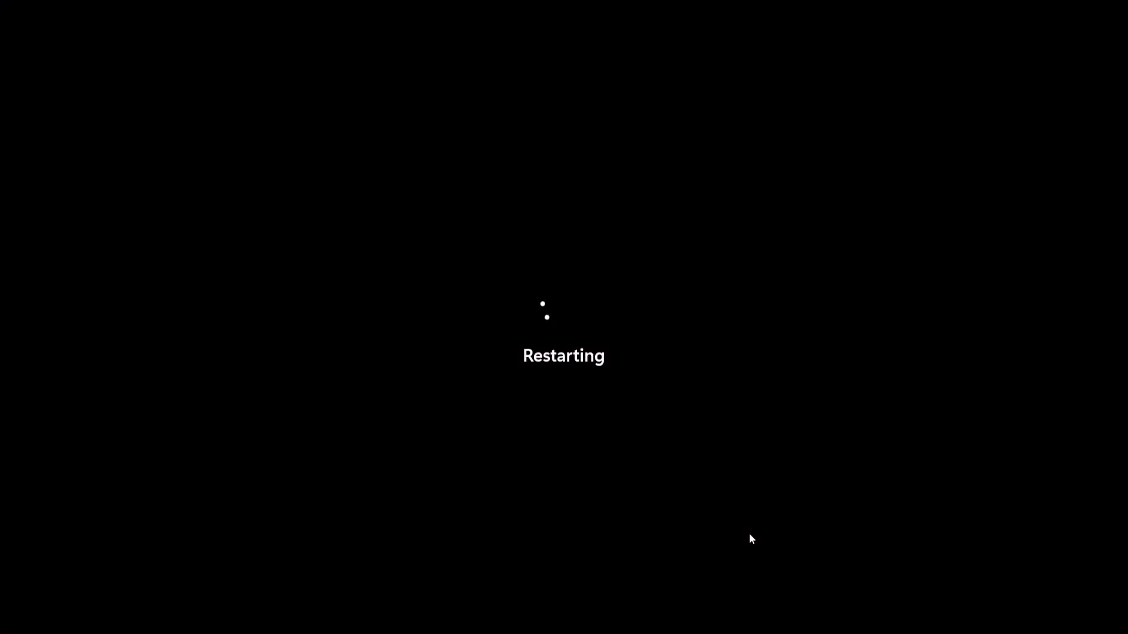